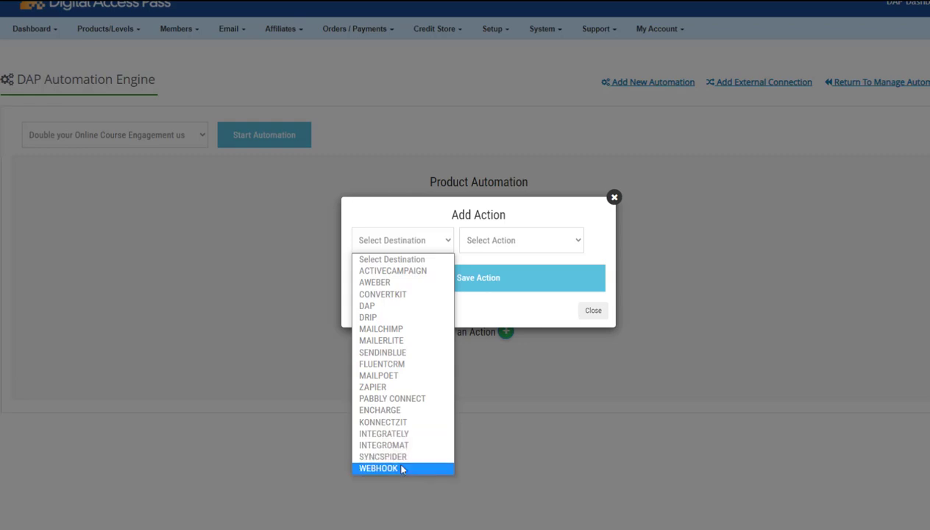
# Set the new action's destination to Pabbly Connect, paste the webhook URL, test the connection and save the action
pyautogui.click(398, 403)
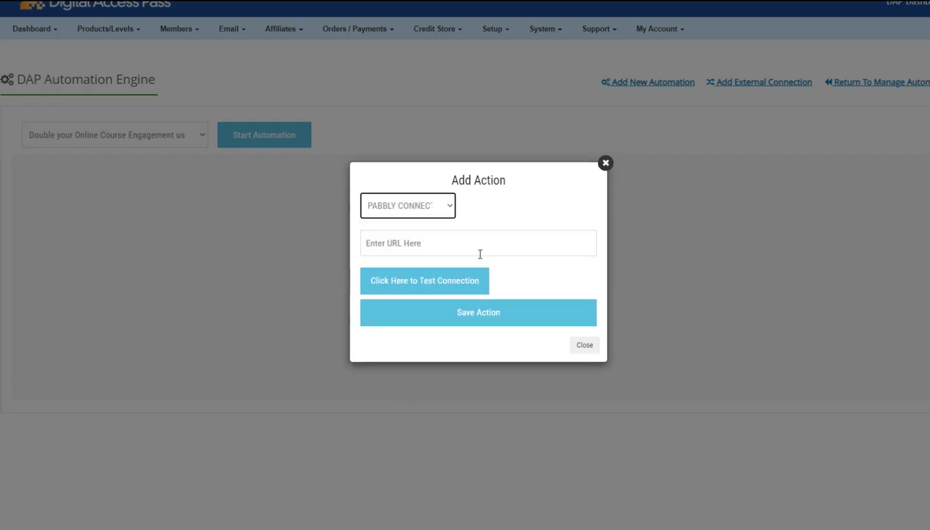
pyautogui.click(470, 253)
pyautogui.hotkey('ctrl', 'v')
pyautogui.click(425, 284)
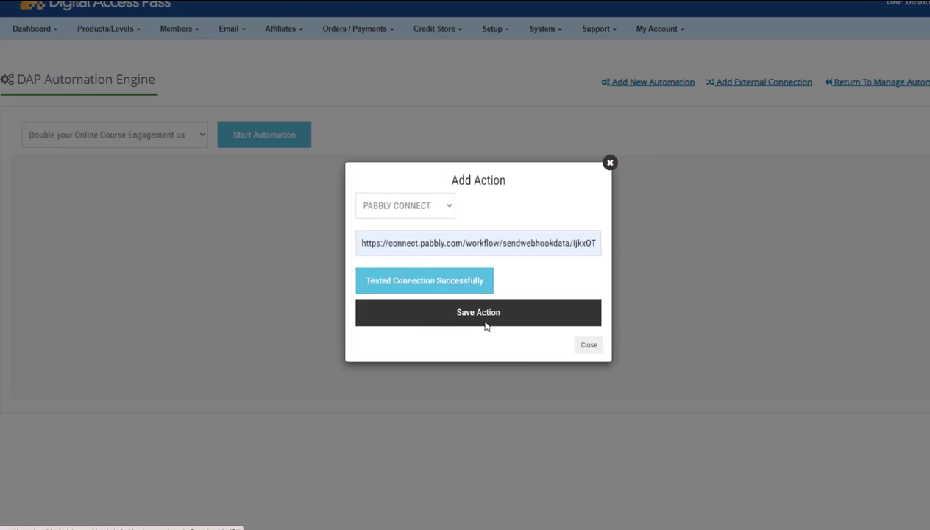
pyautogui.click(485, 326)
# Add an ActiveCampaign Add to List action using Master Contact List with the tag customer, and save it
pyautogui.click(484, 328)
pyautogui.click(431, 240)
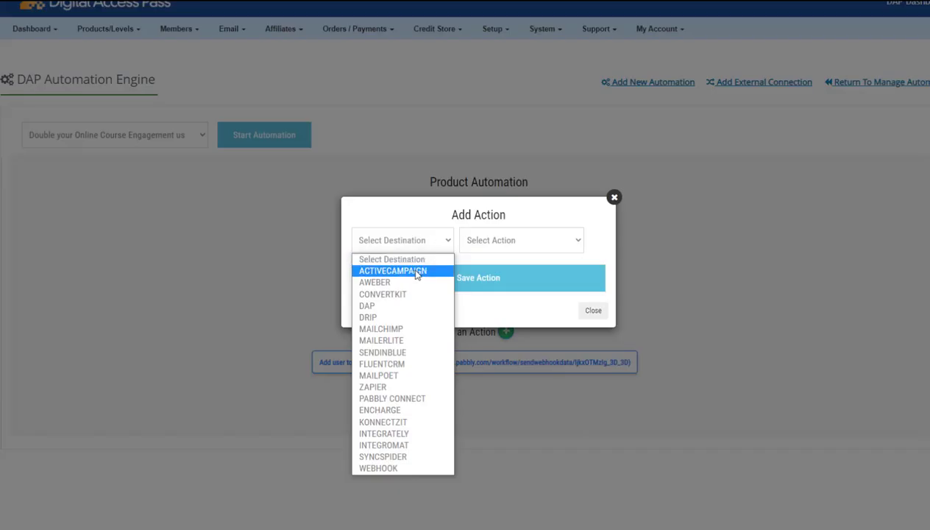
pyautogui.click(417, 271)
pyautogui.click(518, 241)
pyautogui.click(527, 271)
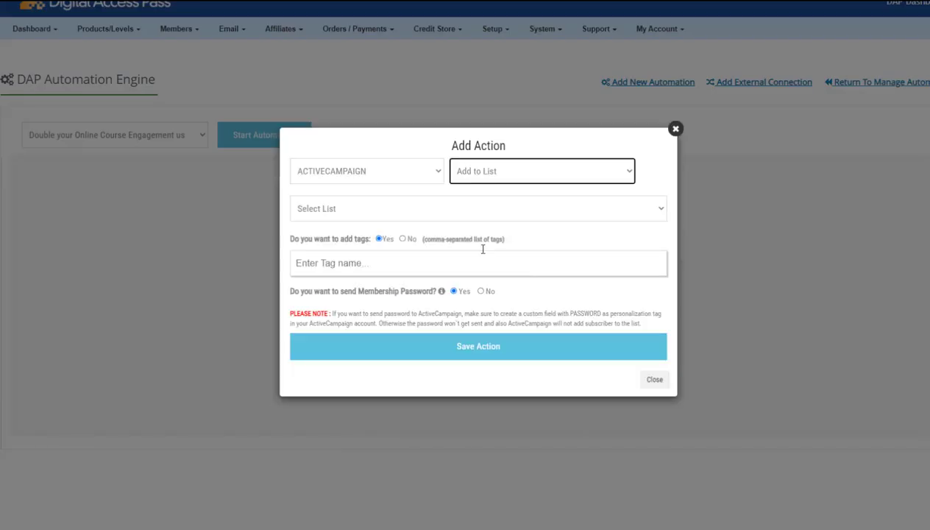
pyautogui.click(412, 214)
pyautogui.click(412, 234)
pyautogui.click(331, 263)
pyautogui.write('customer')
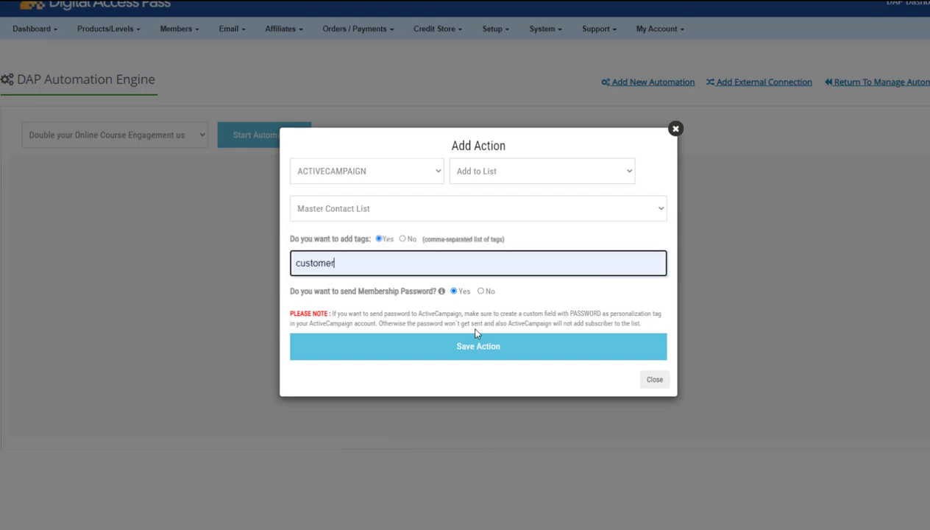
pyautogui.click(647, 347)
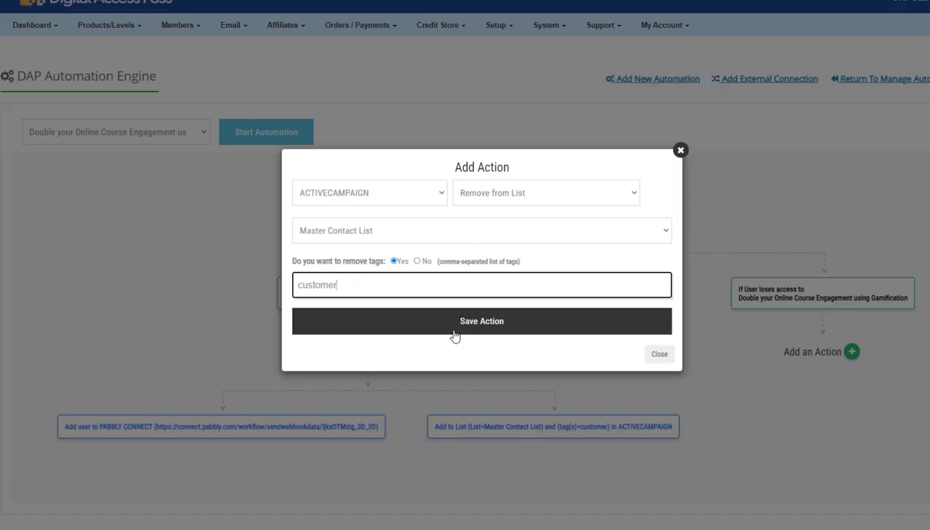
# Save the ActiveCampaign Remove from List action and add a Pabbly Connect action with the pasted webhook URL to the loses-access trigger
pyautogui.click(452, 329)
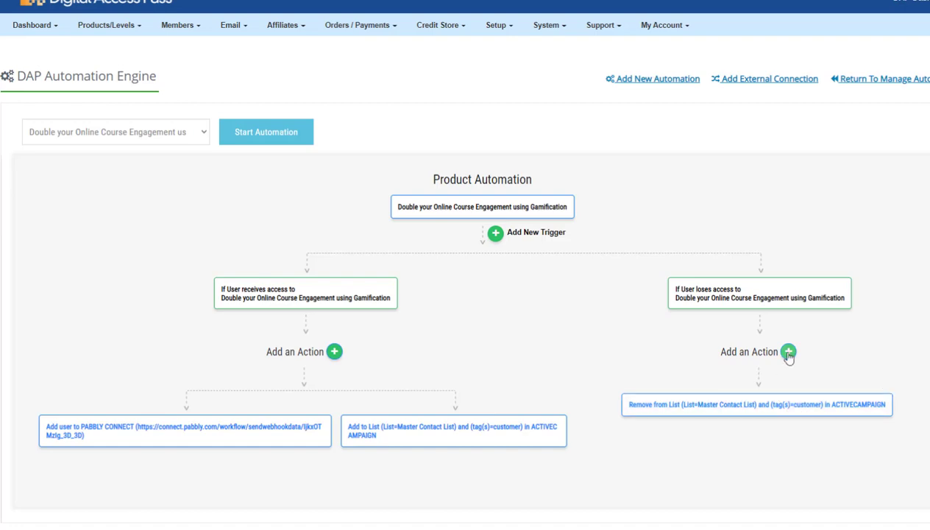
pyautogui.click(788, 352)
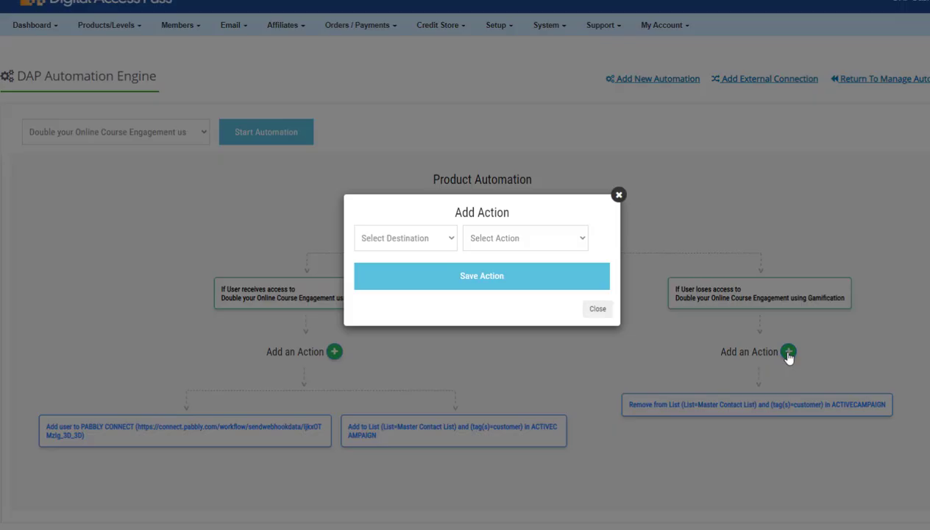
pyautogui.click(434, 237)
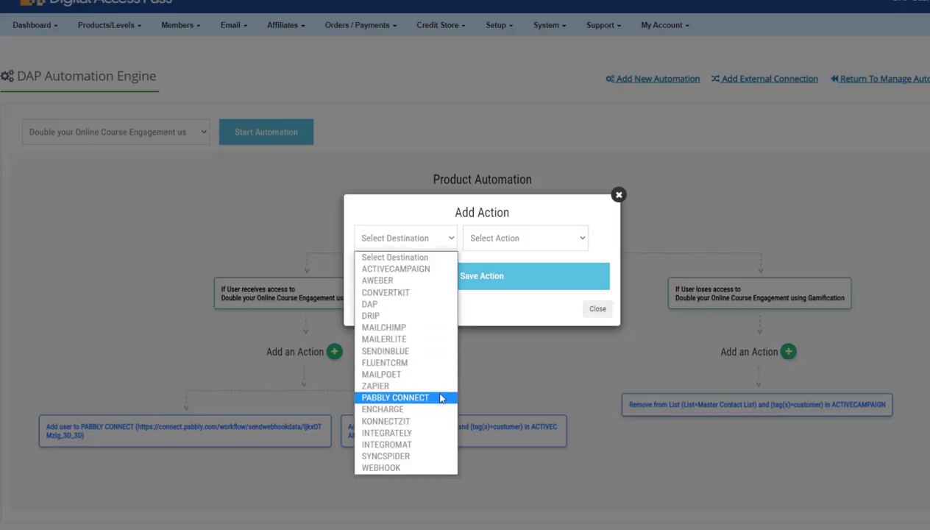
pyautogui.click(441, 397)
pyautogui.click(478, 243)
pyautogui.hotkey('ctrl', 'v')
pyautogui.click(478, 312)
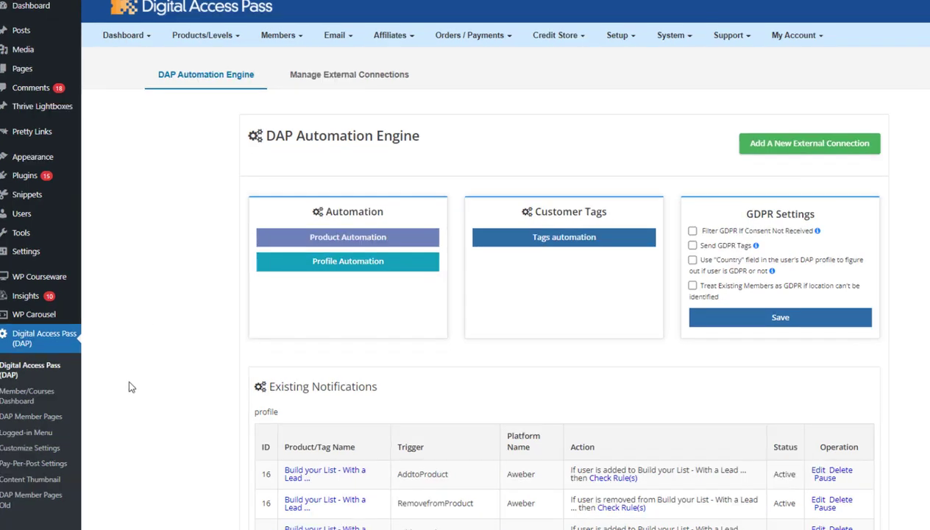
# Examine the fields required for a new ActiveCampaign external connection and close the form without saving
pyautogui.click(213, 40)
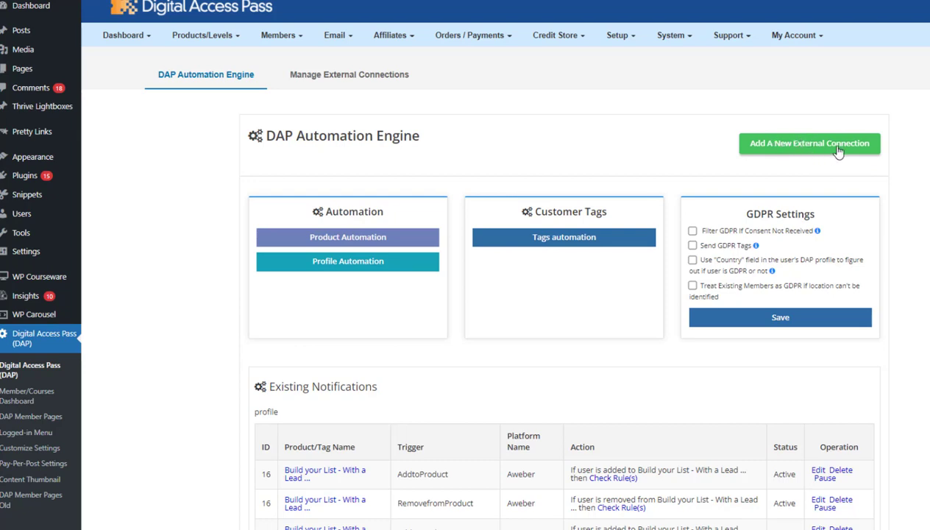
pyautogui.click(791, 145)
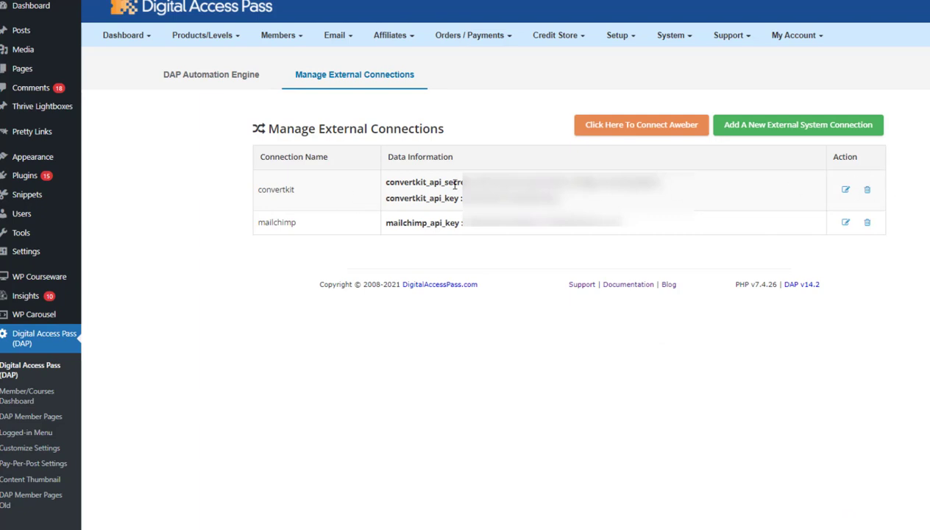
pyautogui.click(789, 130)
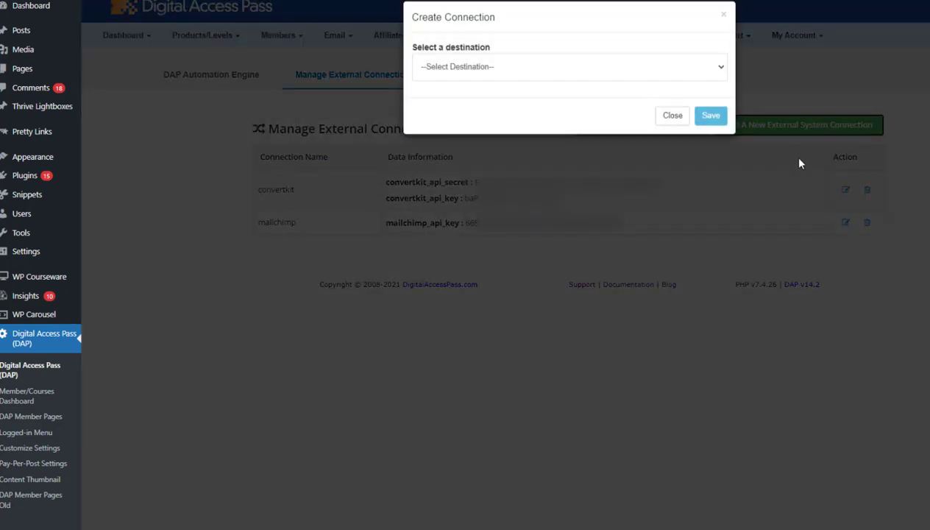
pyautogui.click(518, 75)
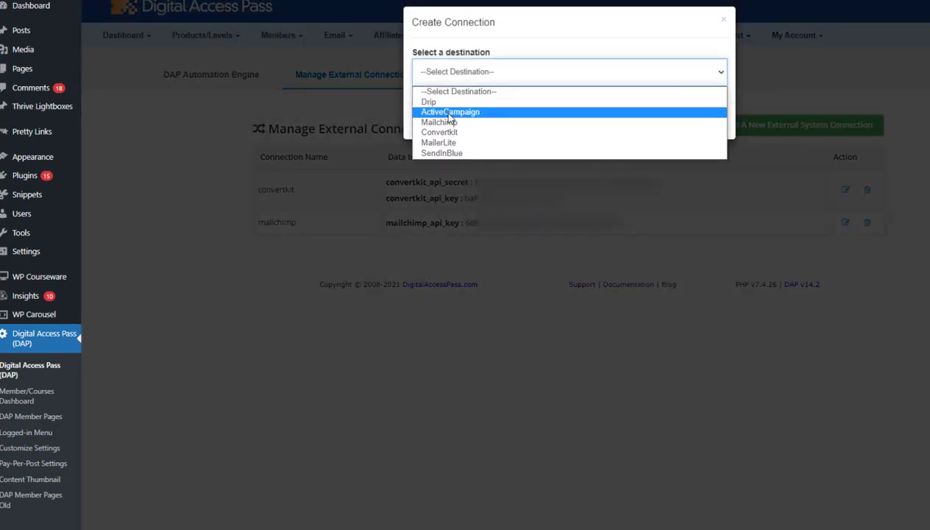
pyautogui.click(450, 112)
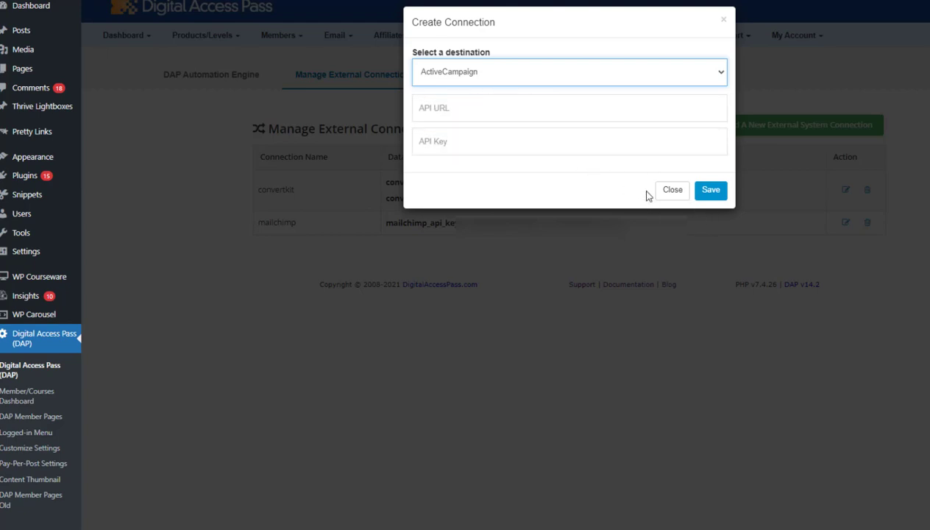
pyautogui.click(672, 190)
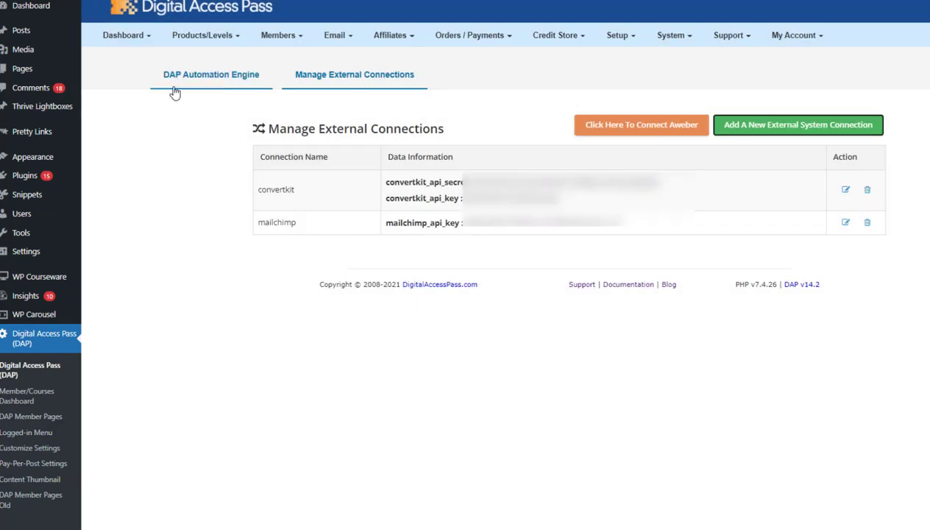
# Start a product automation for Double your Online Course Engagement using Gamification
pyautogui.click(200, 83)
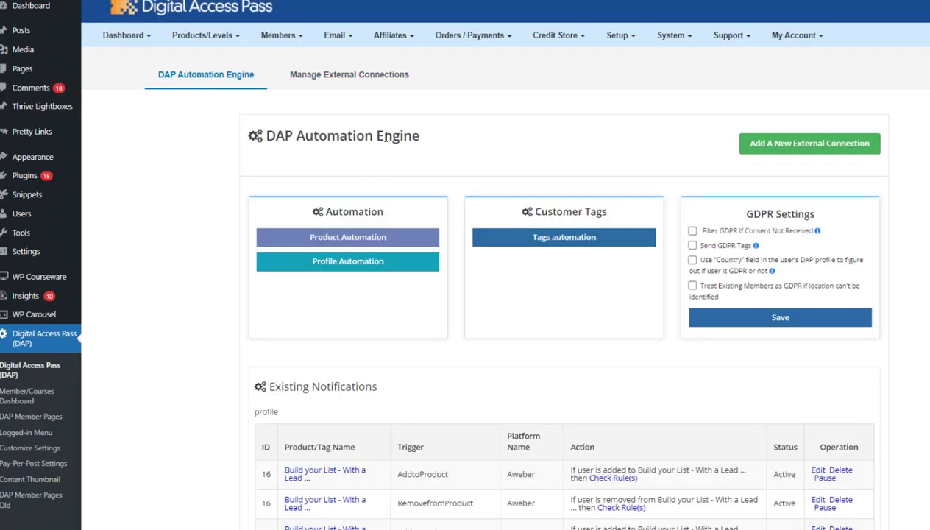
pyautogui.click(358, 243)
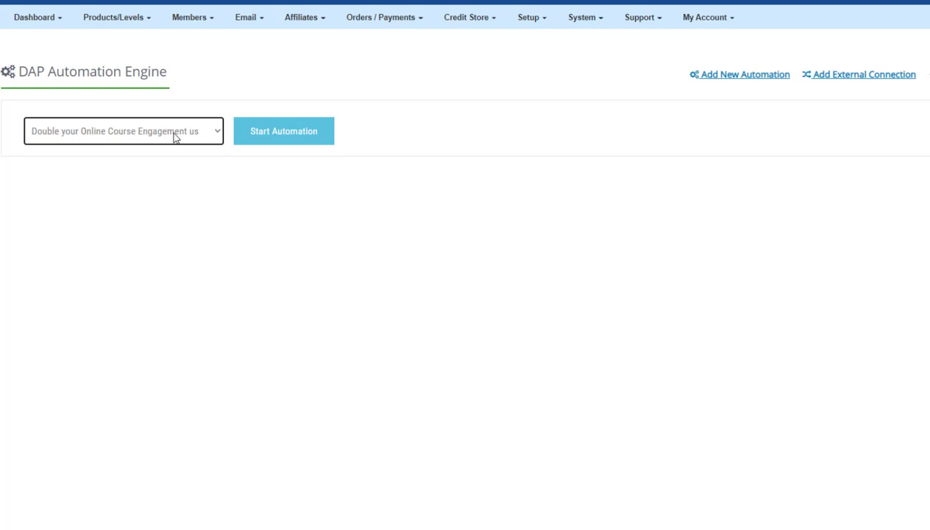
pyautogui.click(250, 139)
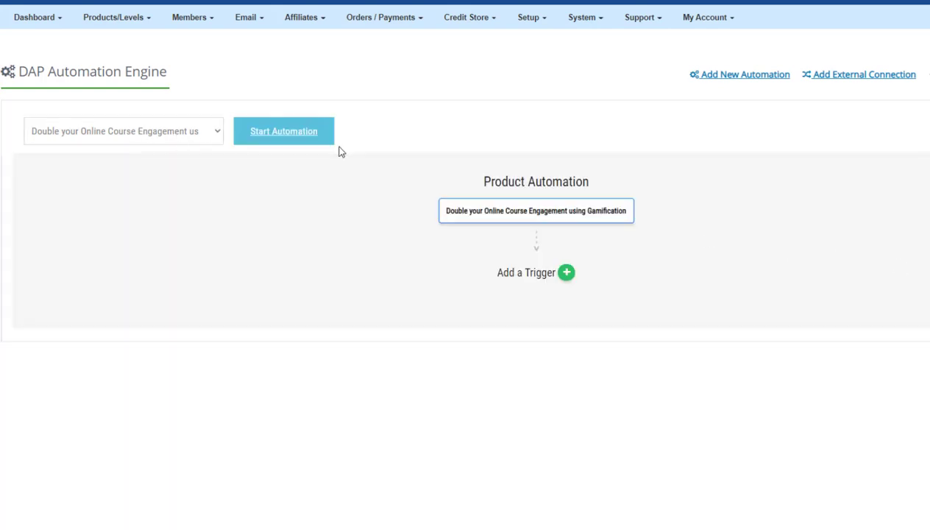
# Add and save the trigger User receives access to Product for the product automation
pyautogui.click(568, 273)
pyautogui.click(685, 186)
pyautogui.click(565, 269)
pyautogui.click(490, 246)
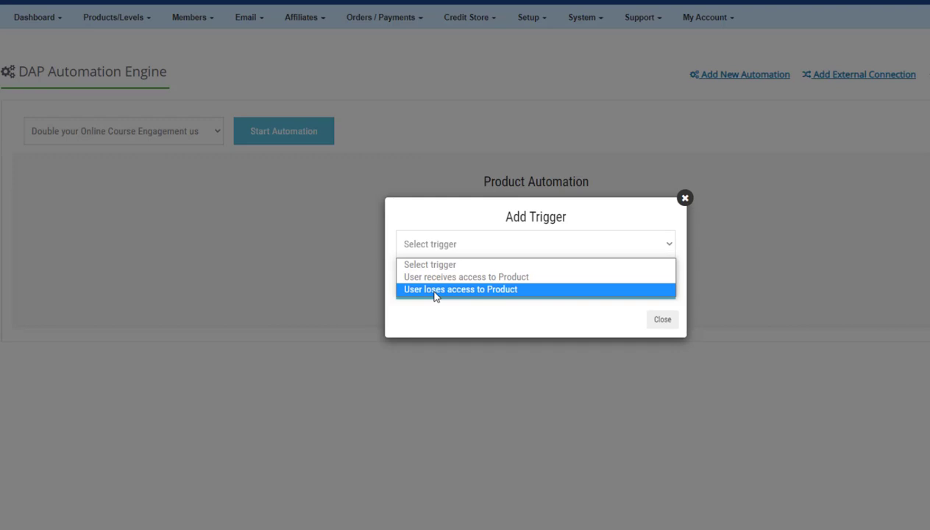
pyautogui.click(482, 280)
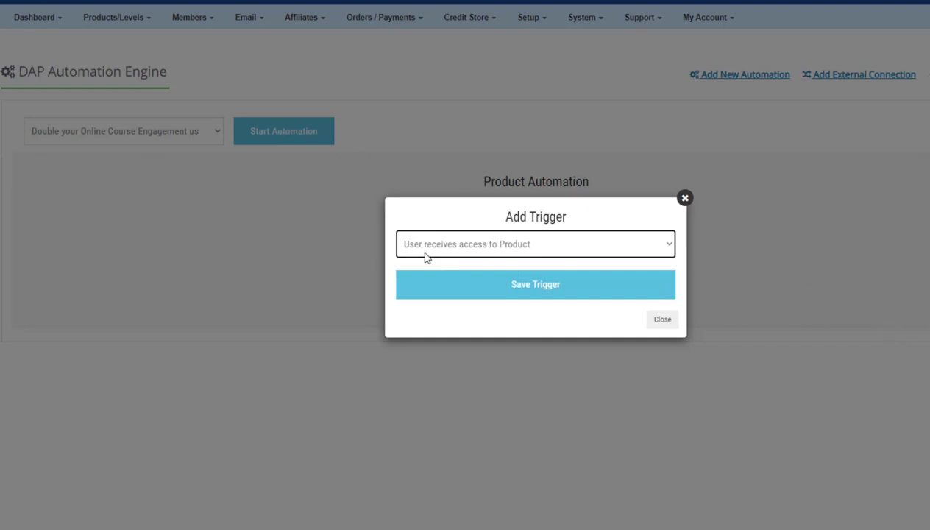
pyautogui.click(542, 253)
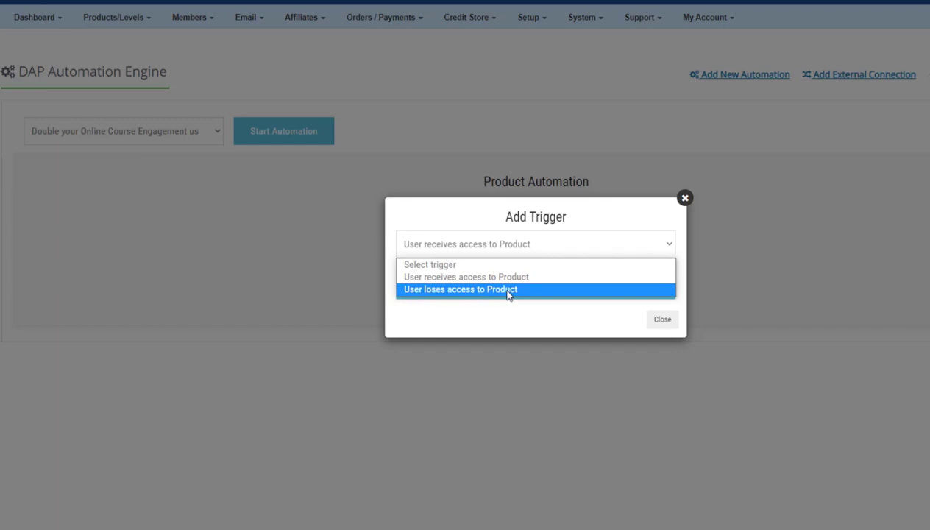
pyautogui.click(477, 276)
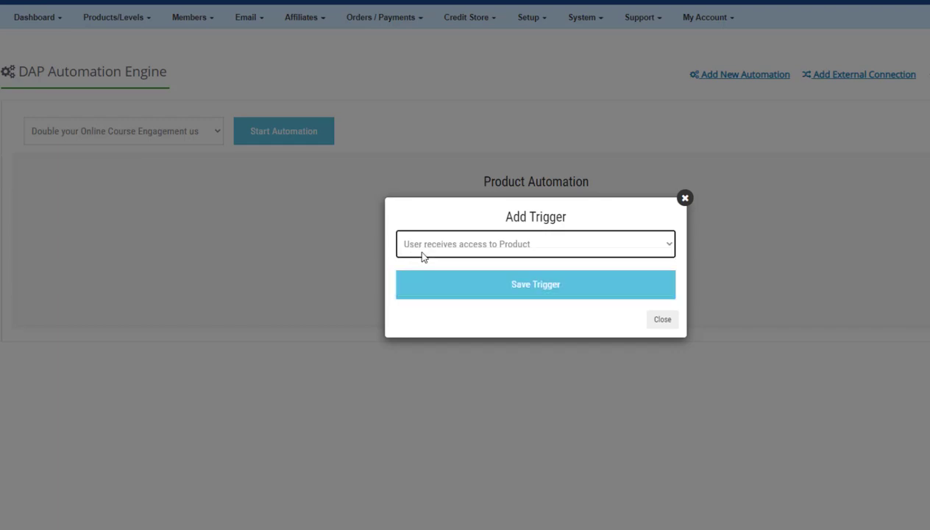
pyautogui.click(546, 293)
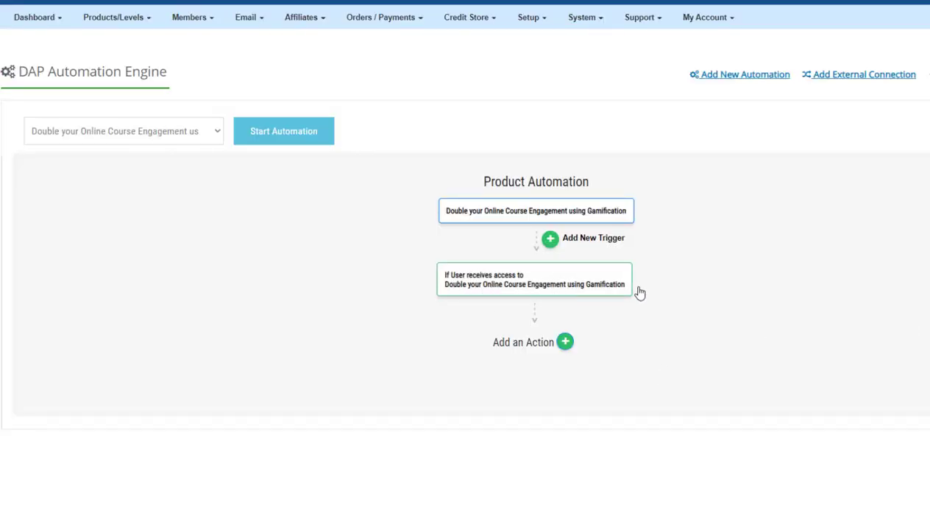
# Add an action under the receives-access trigger with ActiveCampaign as destination and Add to List as action
pyautogui.click(565, 342)
pyautogui.click(461, 247)
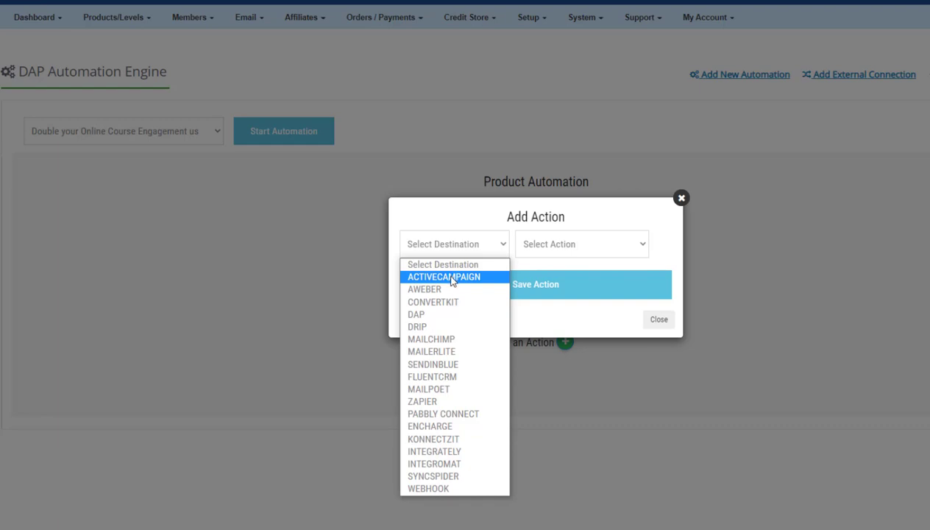
pyautogui.click(444, 277)
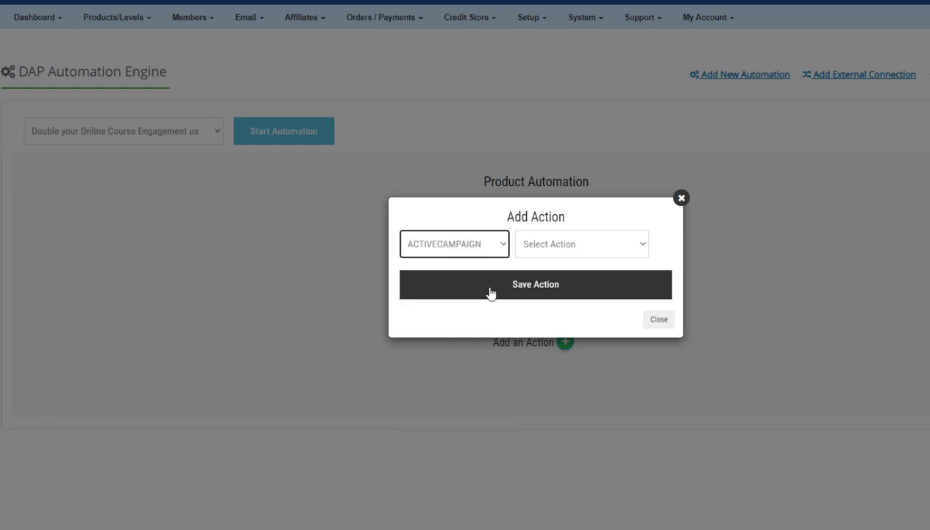
pyautogui.click(562, 244)
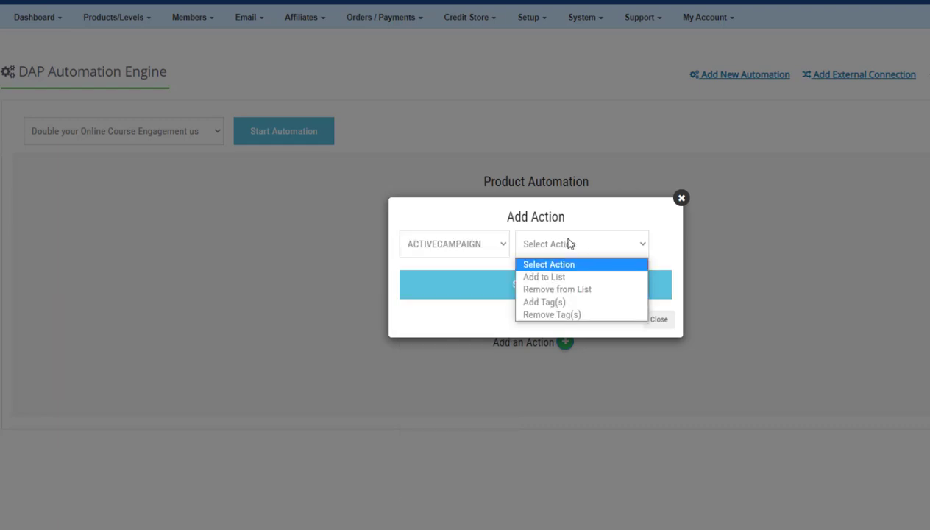
pyautogui.click(549, 276)
pyautogui.click(556, 171)
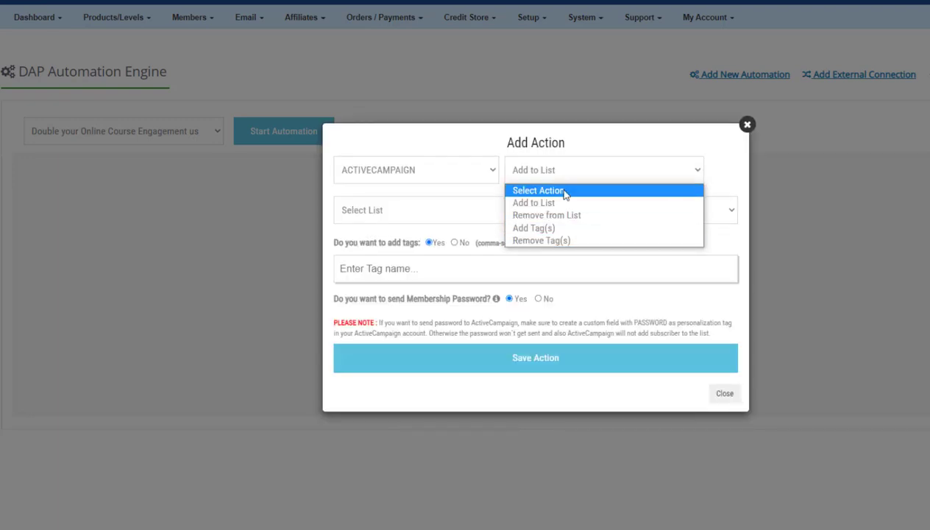
pyautogui.click(744, 180)
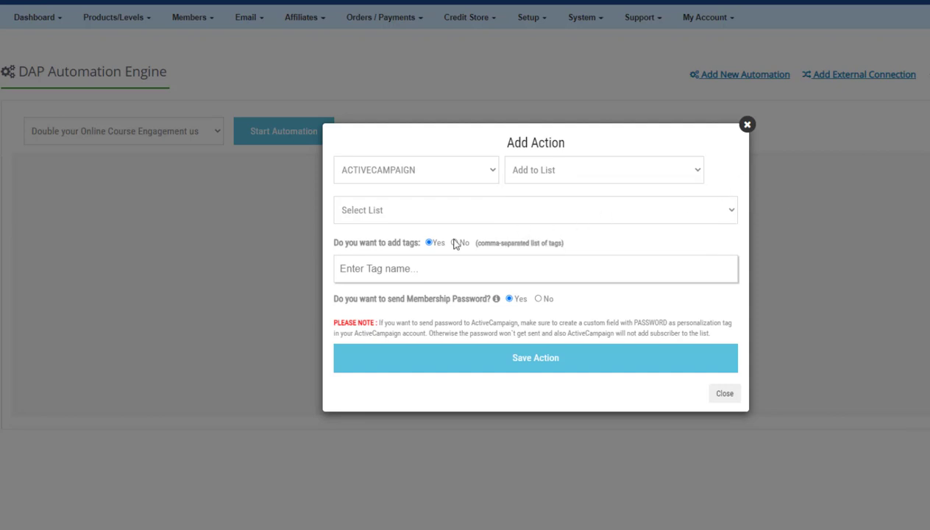
# Choose Master Contact List for the ActiveCampaign action and enter customer as the tag to add
pyautogui.click(383, 210)
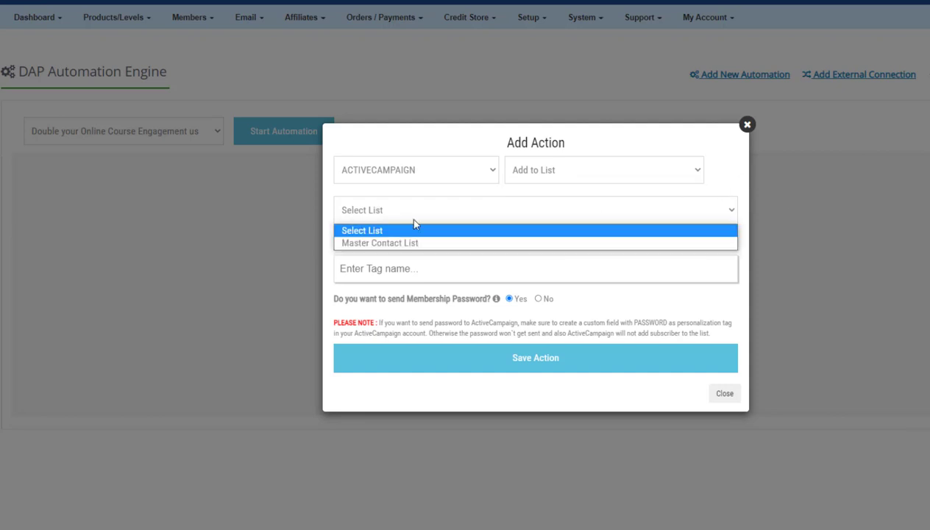
pyautogui.click(381, 245)
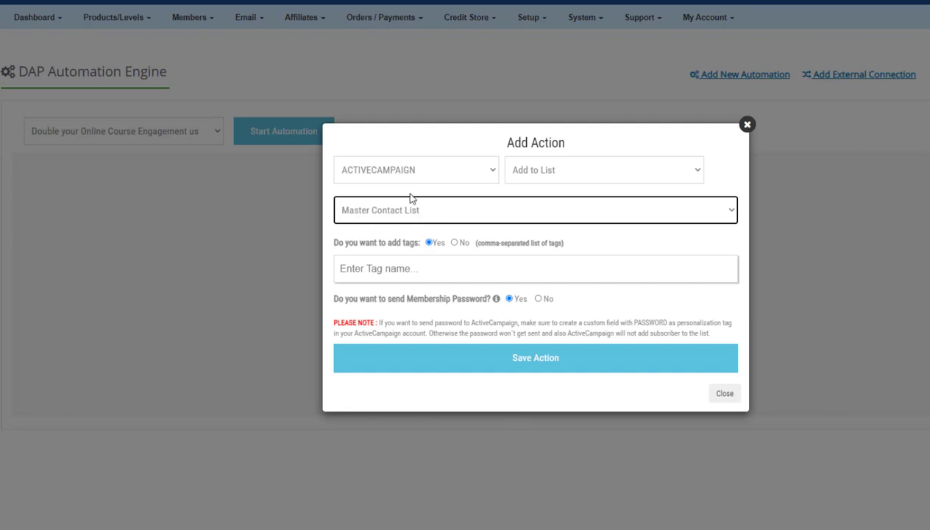
pyautogui.click(412, 259)
pyautogui.write('customer')
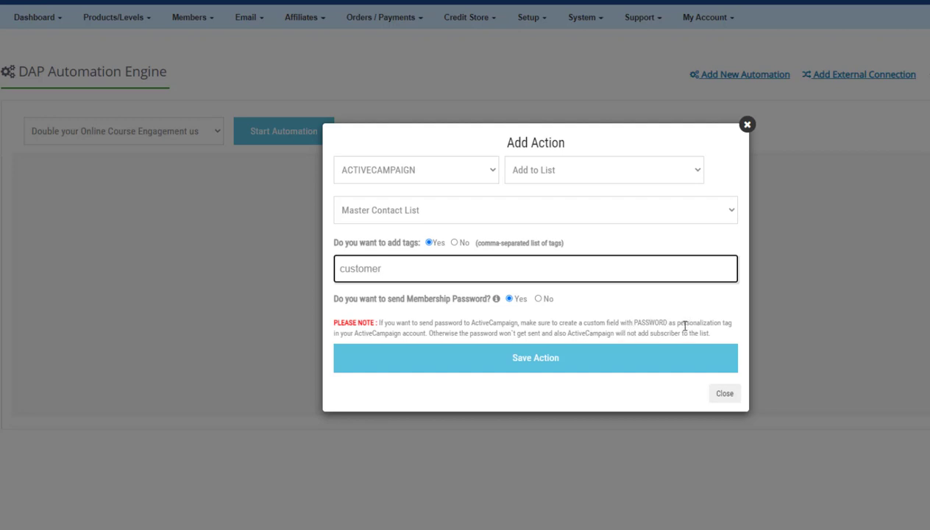
# Switch to ActiveCampaign, add a Text Input contact field named PASSWORD under General Details, and review the Email personalization tag
pyautogui.doubleClick(650, 322)
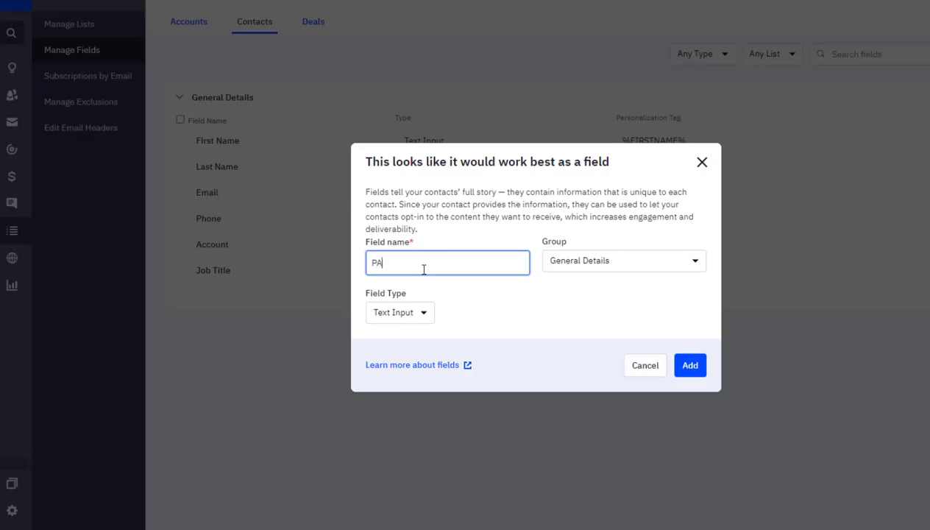
pyautogui.write('SSWORD')
pyautogui.write('PASSWORD')
pyautogui.click(690, 365)
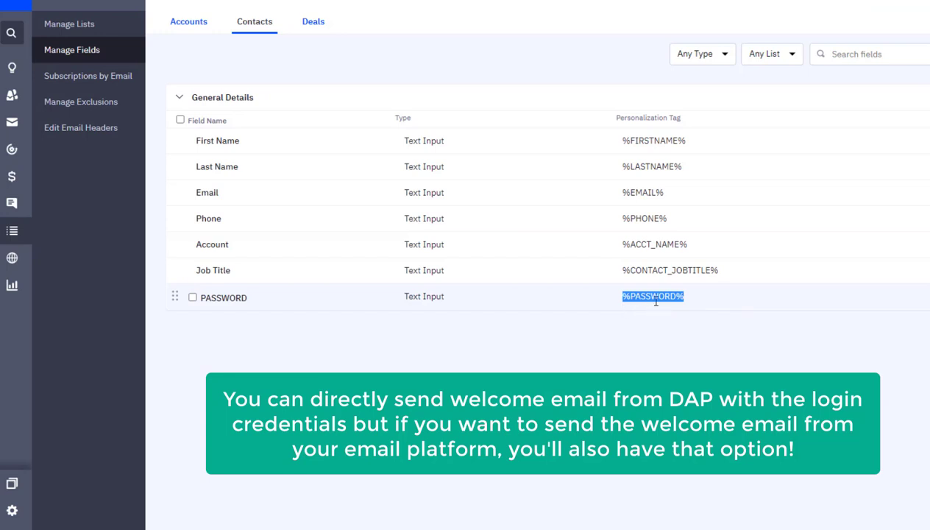
pyautogui.moveTo(197, 192); pyautogui.dragTo(231, 194)
pyautogui.moveTo(618, 193); pyautogui.dragTo(691, 201)
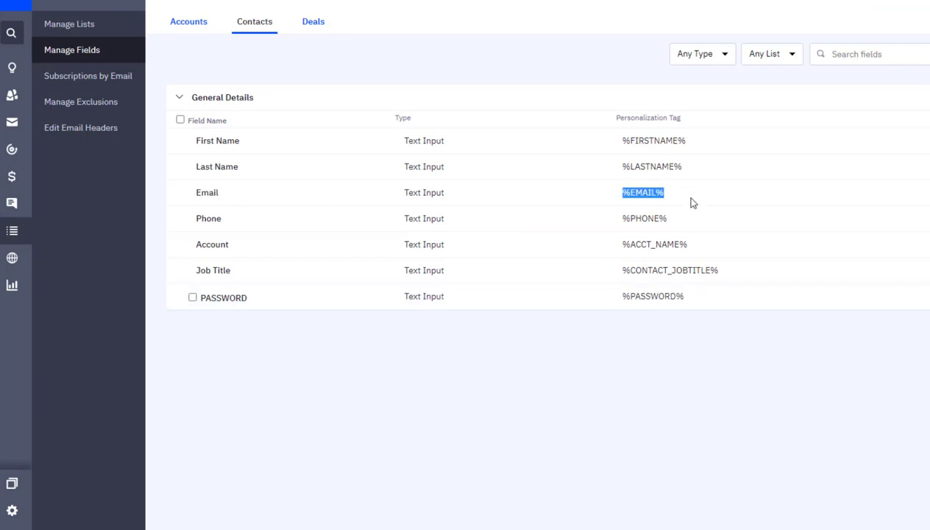
# Examine the personalization tags of the PASSWORD and Email contact fields
pyautogui.moveTo(616, 297); pyautogui.dragTo(702, 305)
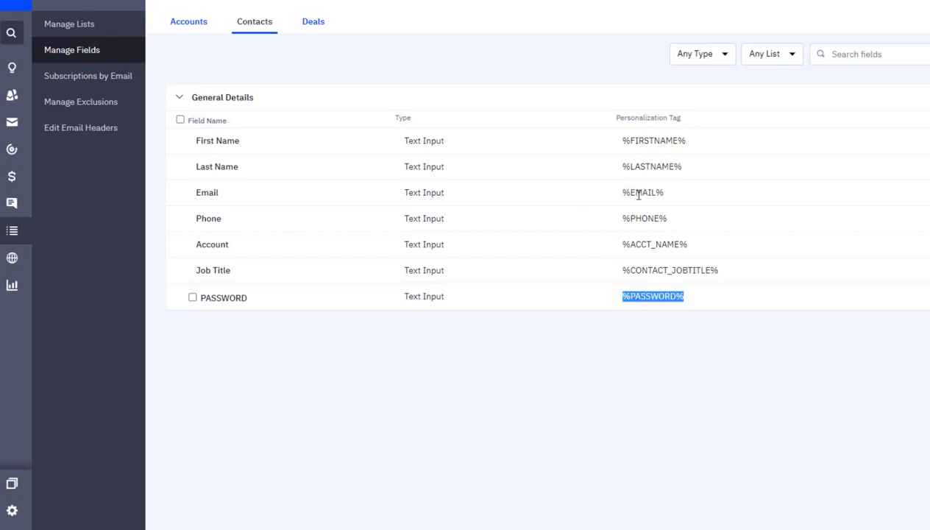
pyautogui.moveTo(615, 191); pyautogui.dragTo(705, 195)
pyautogui.moveTo(690, 302); pyautogui.dragTo(618, 302)
pyautogui.click(612, 302)
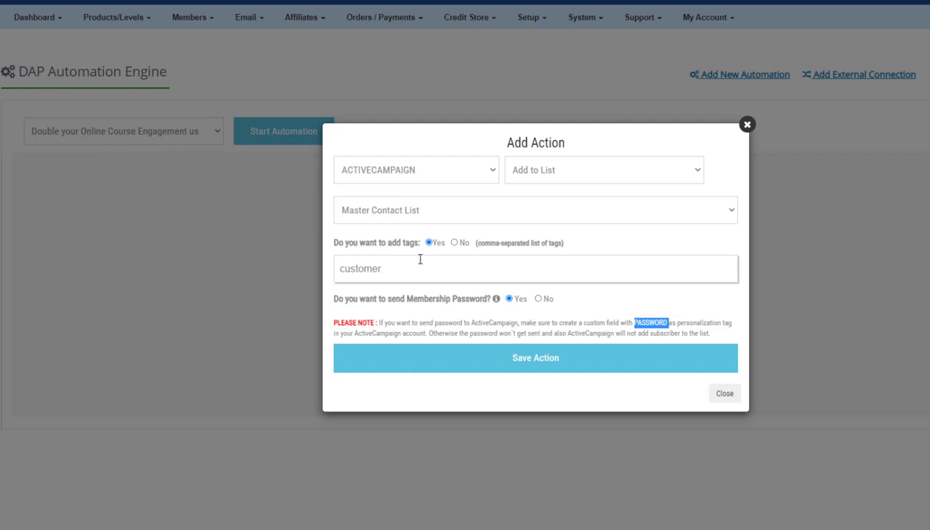
# Switch to DAP and save the ActiveCampaign Add to List action with the customer tag and membership password sending enabled
pyautogui.moveTo(390, 270); pyautogui.dragTo(337, 270)
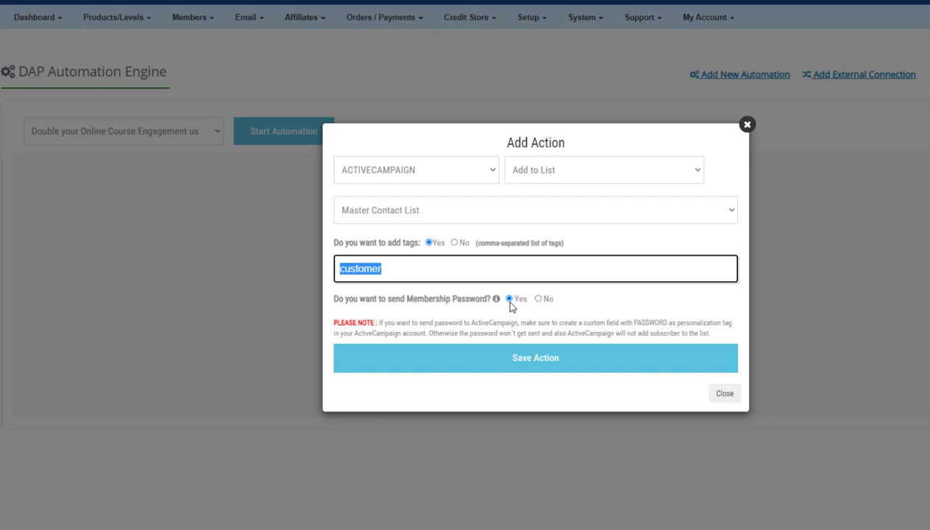
pyautogui.click(543, 365)
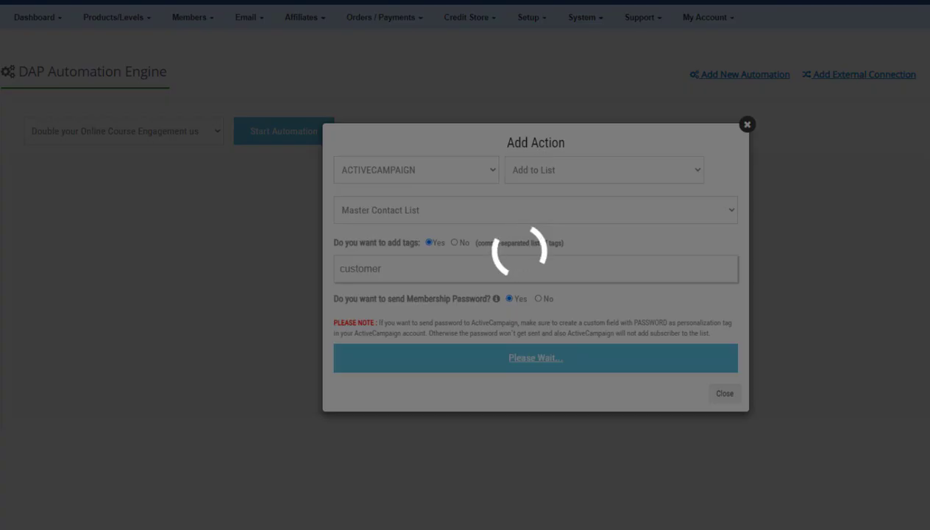
# Add a member to the Double your Online Course Engagement using Gamification product, and open the matching contact in ActiveCampaign
pyautogui.moveTo(206, 24)
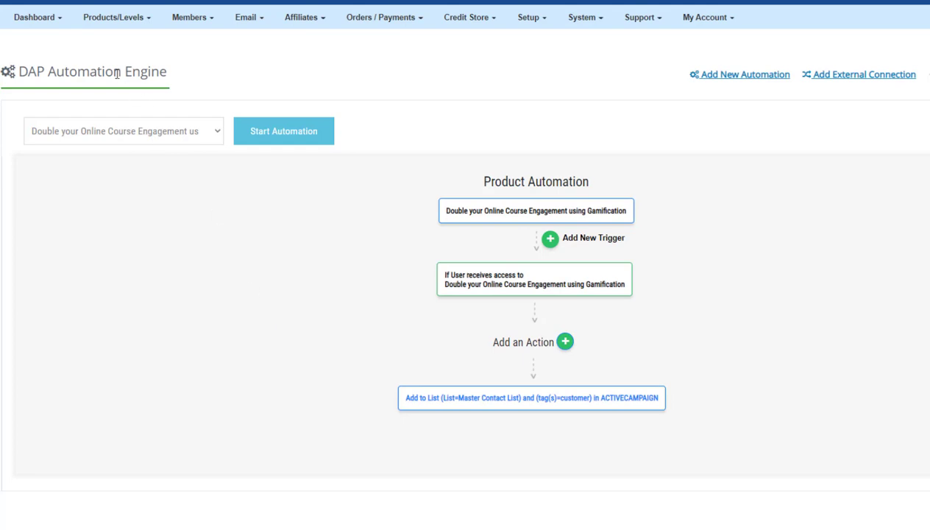
pyautogui.click(180, 58)
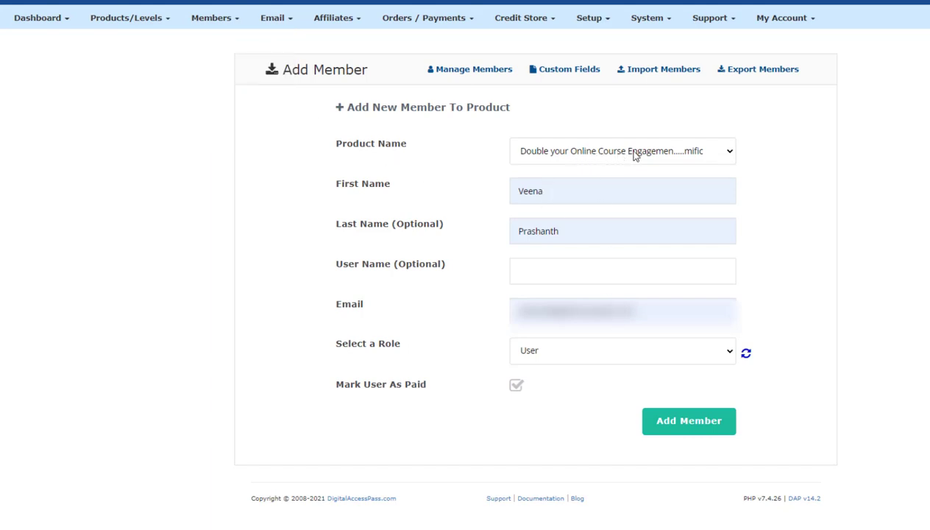
pyautogui.click(676, 426)
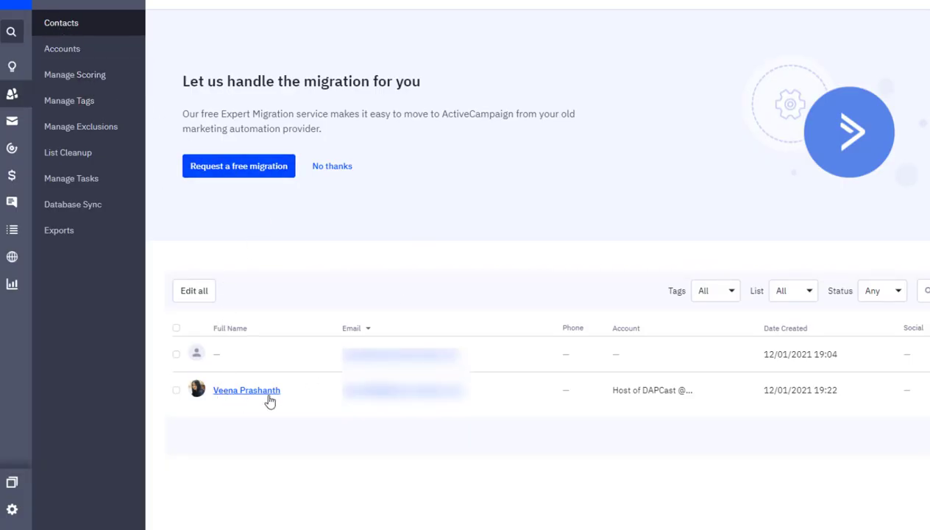
pyautogui.click(240, 397)
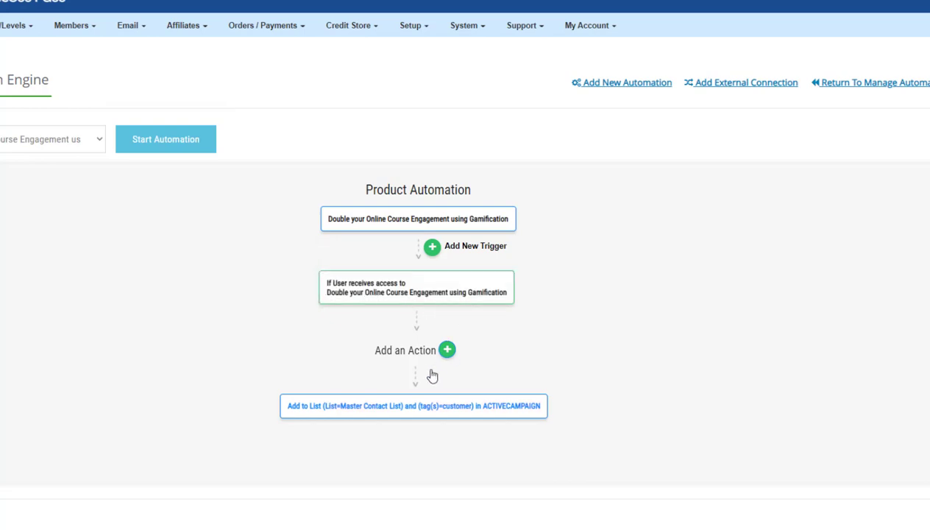
# Back in DAP, add and save the trigger User loses access to Product for the product automation
pyautogui.click(434, 250)
pyautogui.click(374, 254)
pyautogui.click(361, 297)
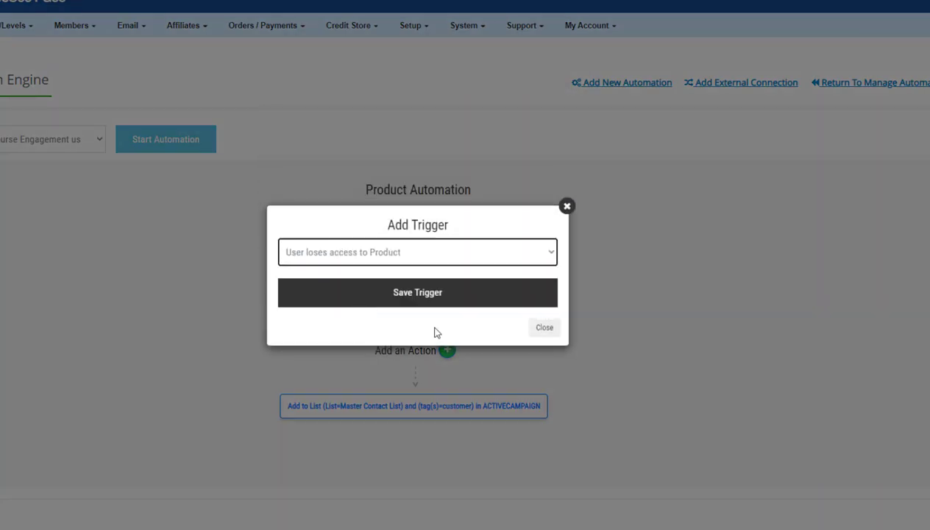
pyautogui.click(454, 294)
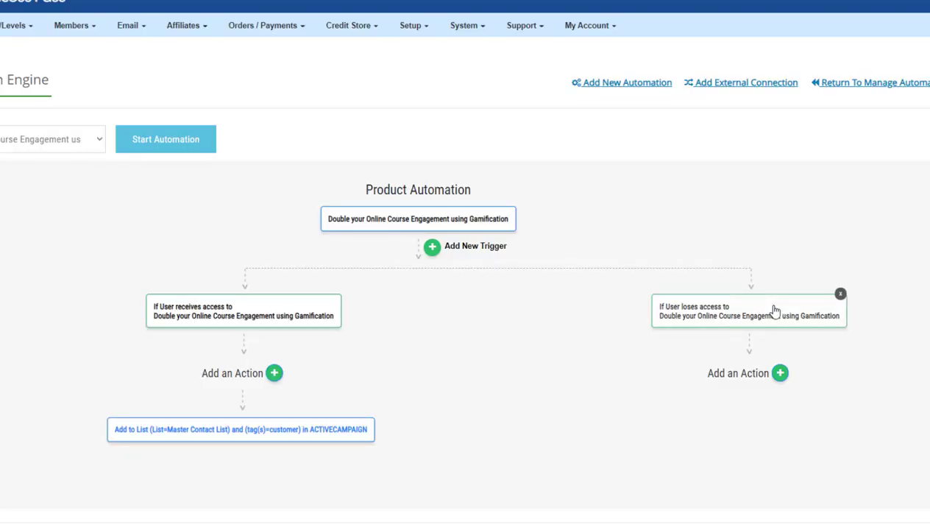
# Add an action under the loses-access trigger with ActiveCampaign as destination, Remove from List as action and Master Contact List as the list
pyautogui.click(780, 375)
pyautogui.click(305, 253)
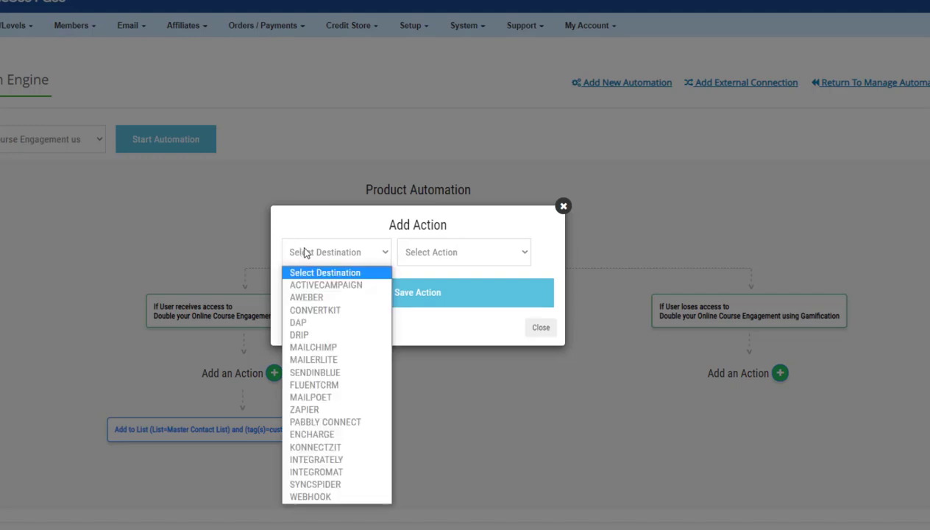
pyautogui.click(327, 285)
pyautogui.click(475, 250)
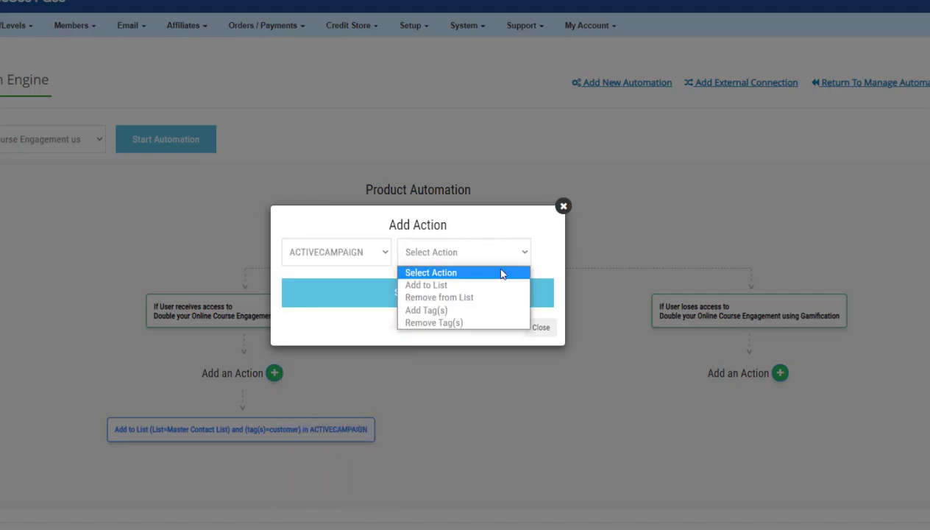
pyautogui.click(456, 297)
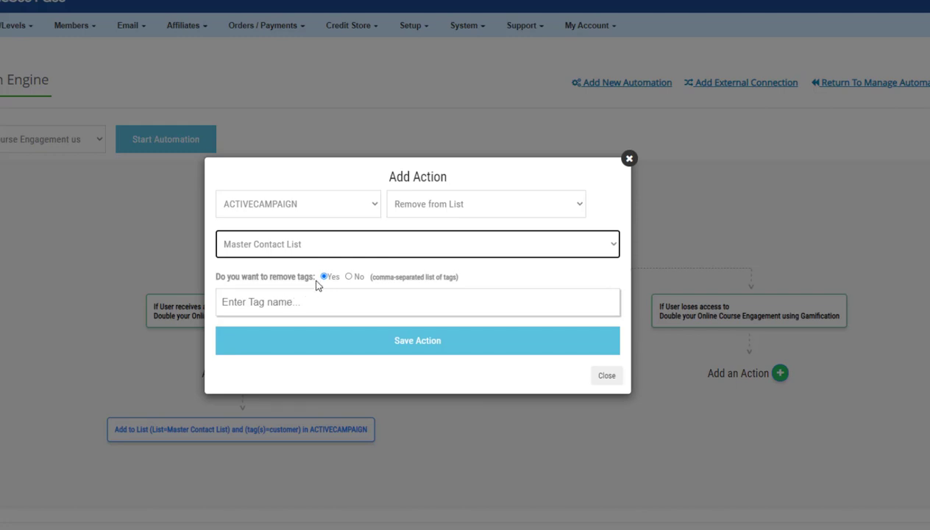
# Enter customer as the tag to remove and save the Remove from List action
pyautogui.click(266, 303)
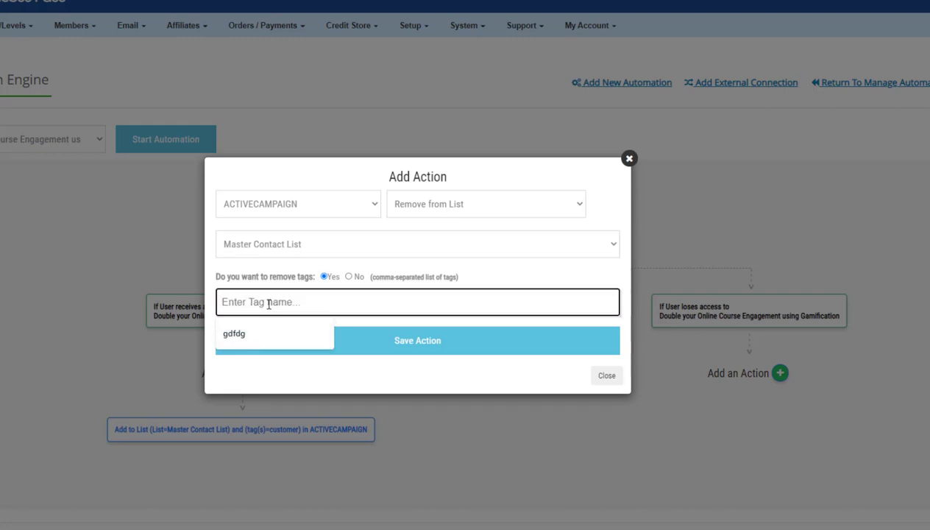
pyautogui.write('customer')
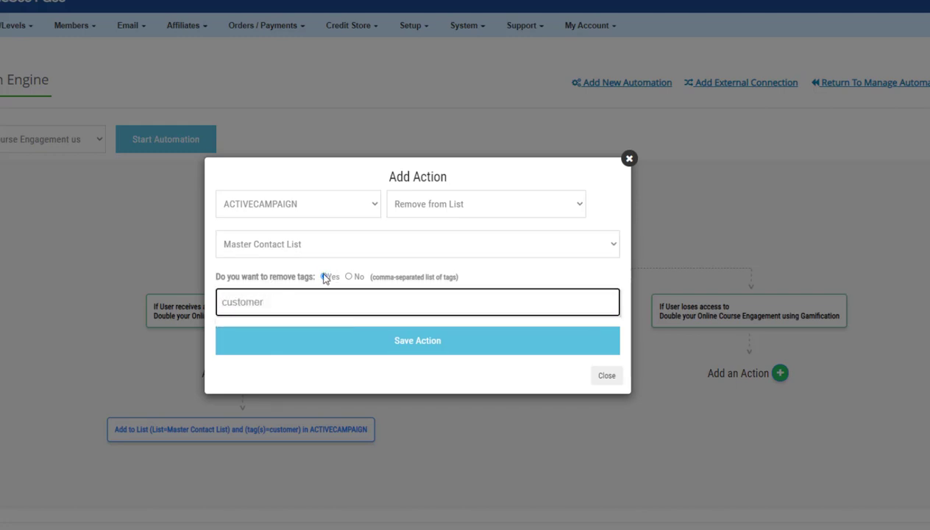
pyautogui.click(388, 347)
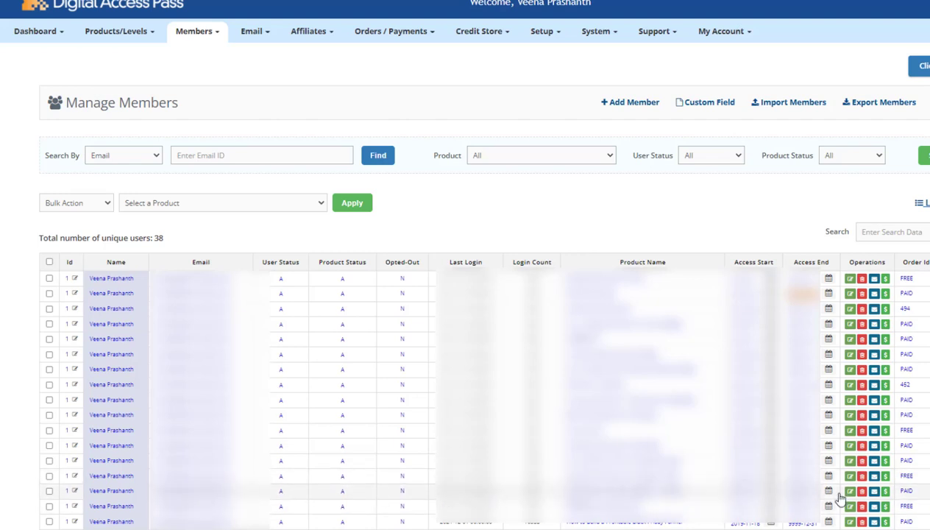
# Remove the member's access to the product in Manage Members and confirm the removal
pyautogui.click(861, 492)
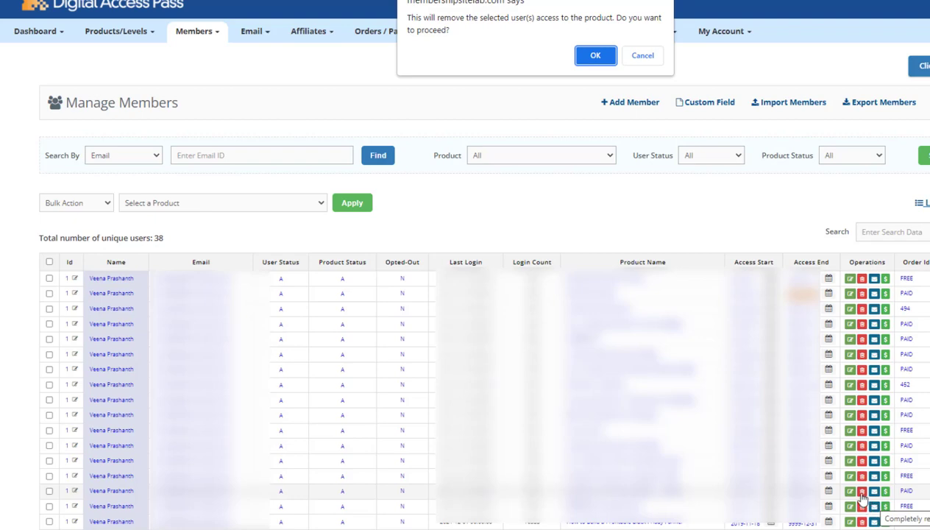
pyautogui.click(585, 55)
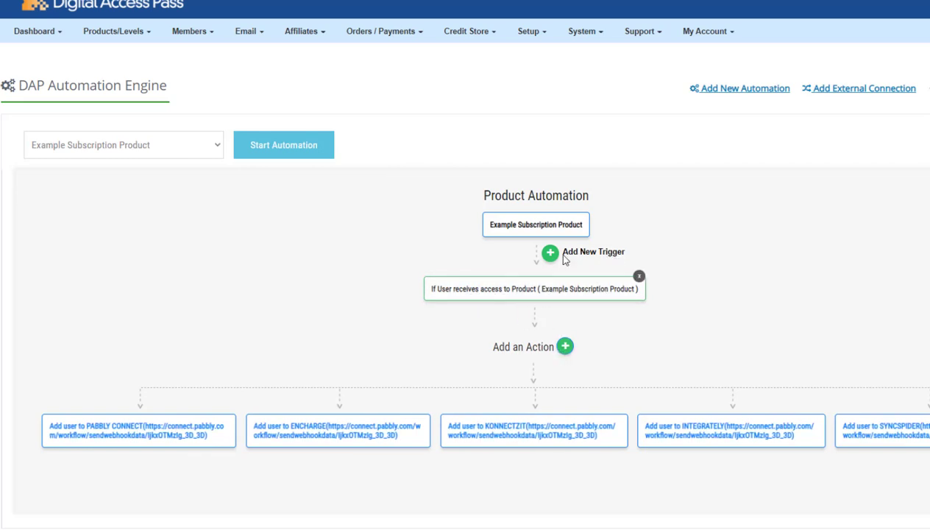
# Start a new Zapier action under the receives-access trigger of Example Subscription Product
pyautogui.click(564, 347)
pyautogui.click(495, 266)
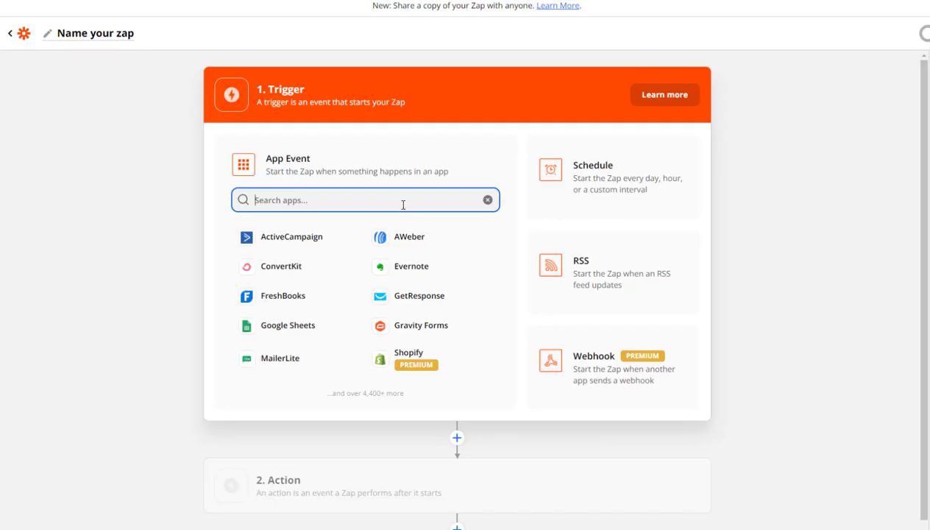
# Switch to Zapier, set the Zap's trigger to Webhooks by Zapier with the Catch Hook event, and copy the custom webhook URL
pyautogui.write('webhooks')
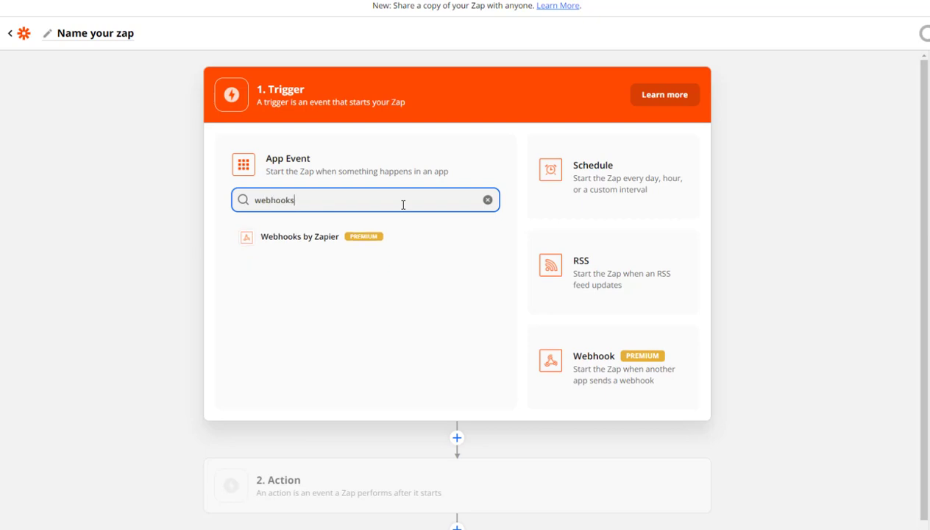
pyautogui.click(317, 237)
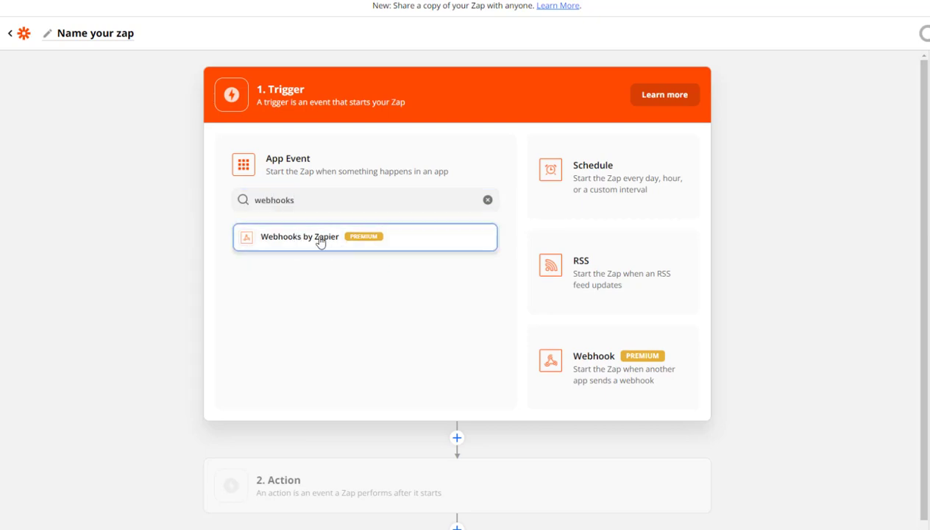
pyautogui.click(284, 312)
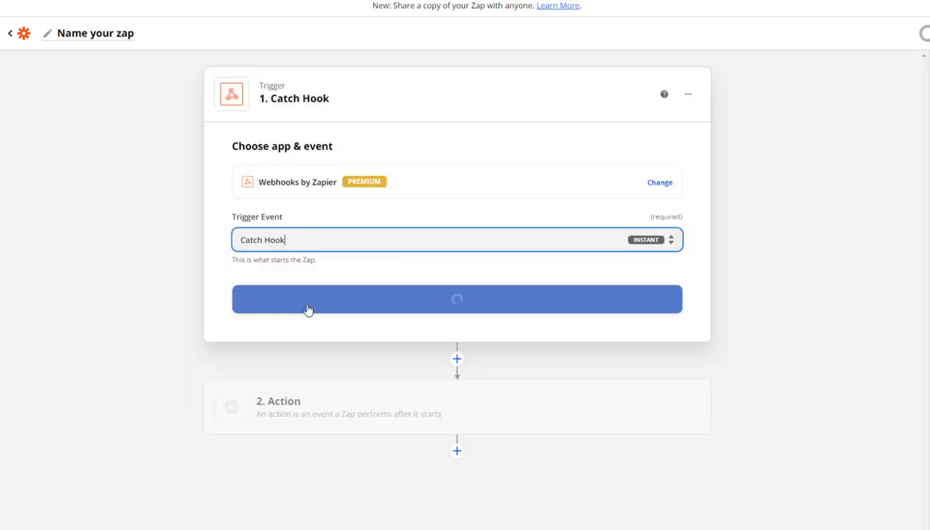
pyautogui.click(666, 309)
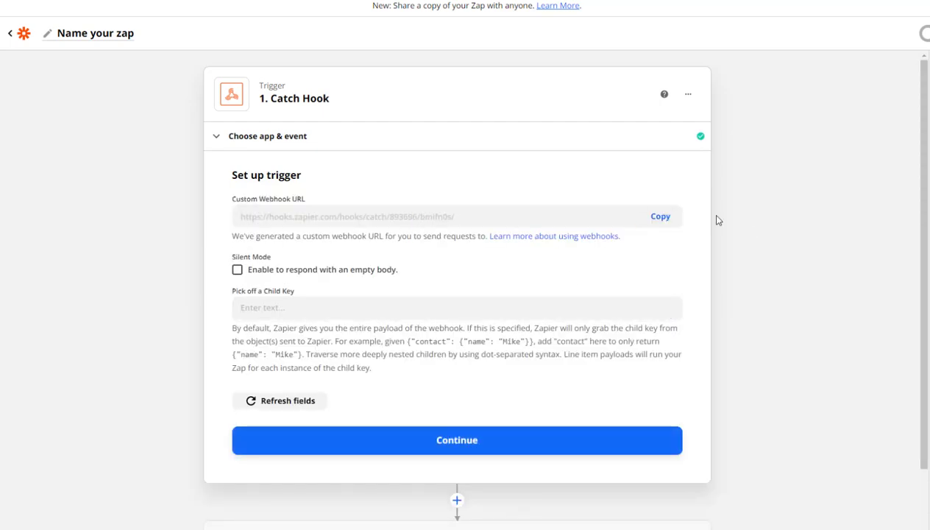
pyautogui.click(655, 219)
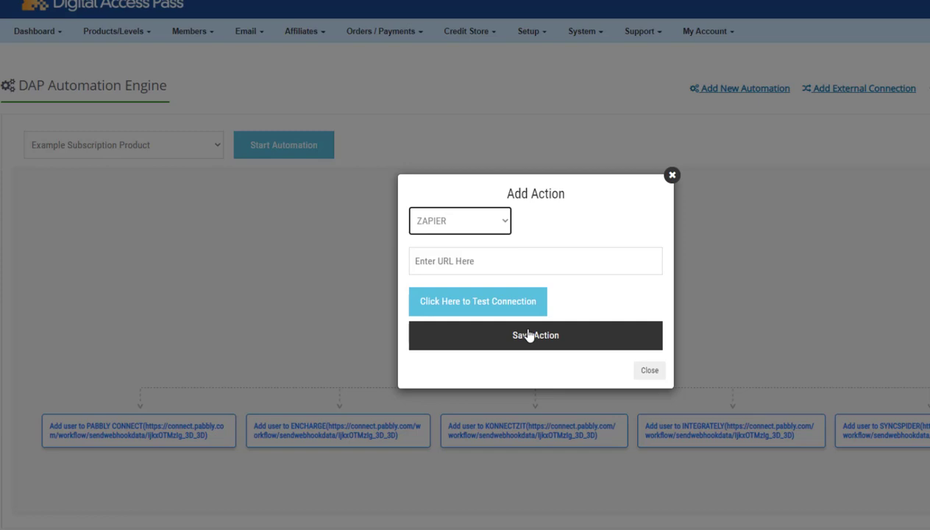
# Return to DAP, try Webhook as the new action's destination, and close the action without saving it
pyautogui.click(460, 221)
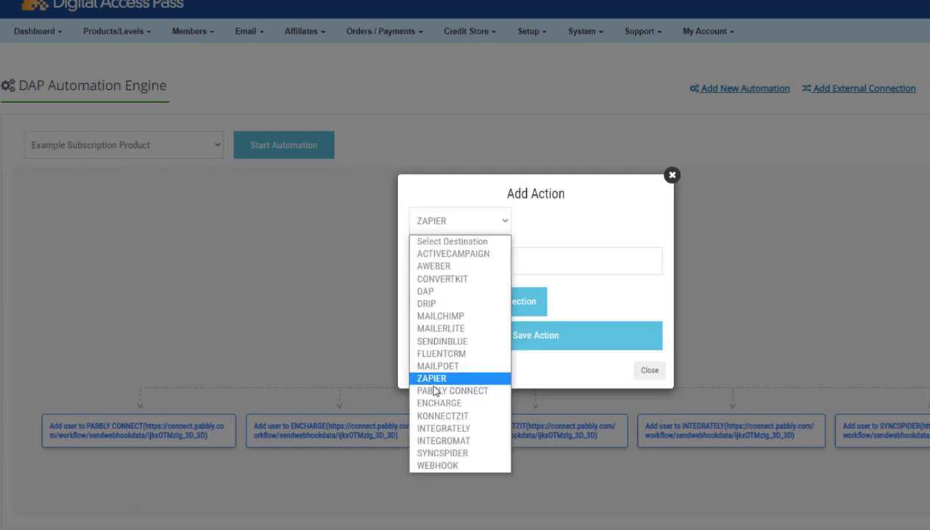
pyautogui.click(460, 466)
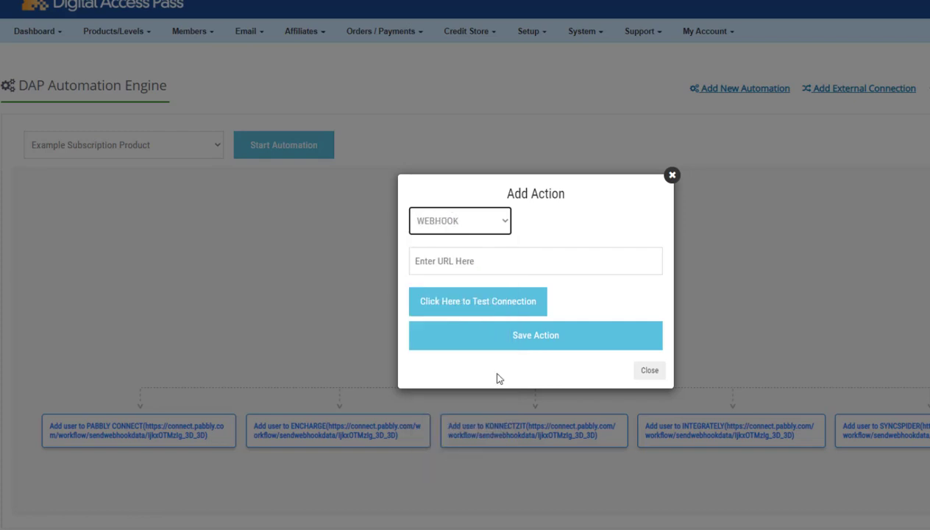
pyautogui.click(445, 261)
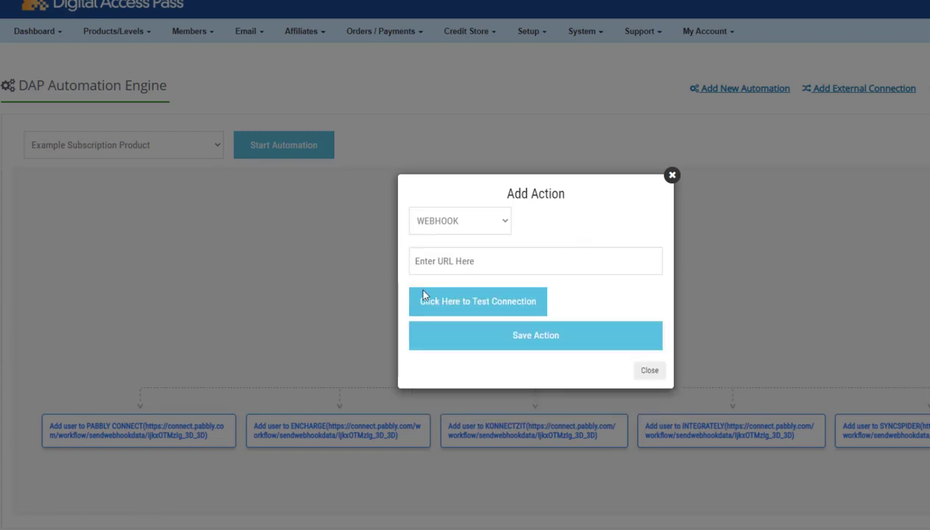
pyautogui.click(459, 221)
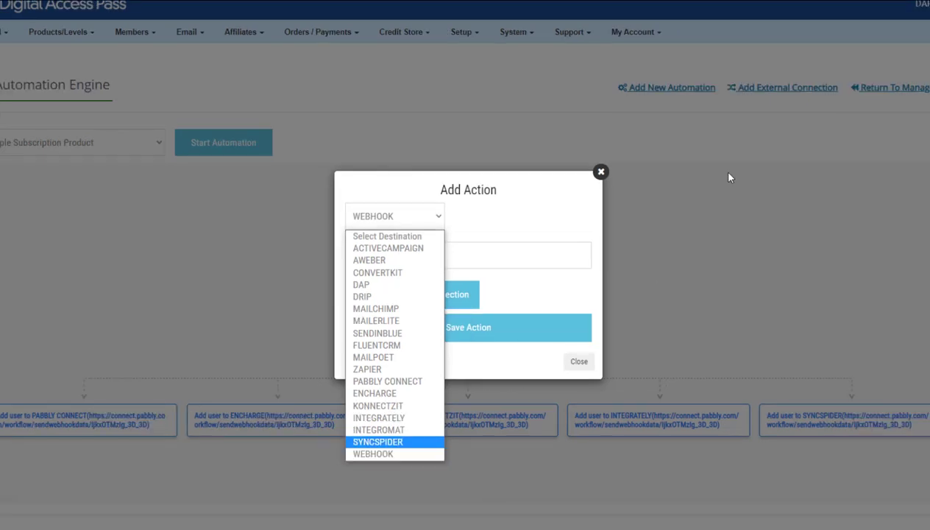
pyautogui.click(601, 172)
pyautogui.click(602, 172)
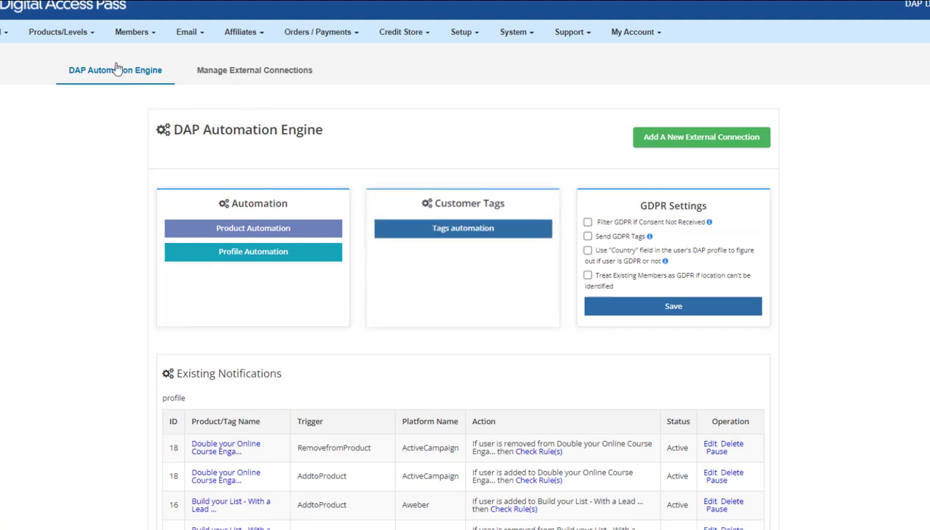
# Examine the tag-based automations, including content protection tags and customer tag rules for failed purchases, checkout abandonment and course purchases
pyautogui.moveTo(64, 39)
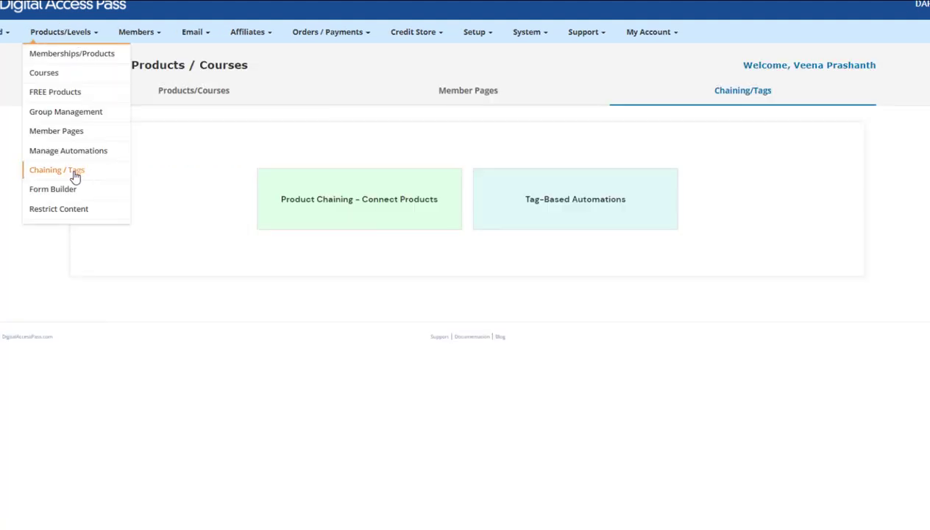
pyautogui.click(551, 205)
pyautogui.click(261, 149)
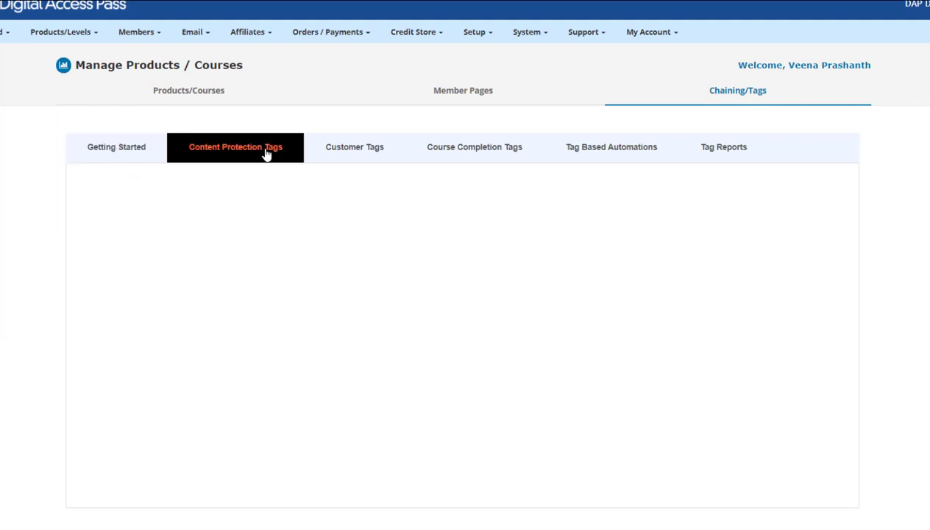
pyautogui.click(357, 152)
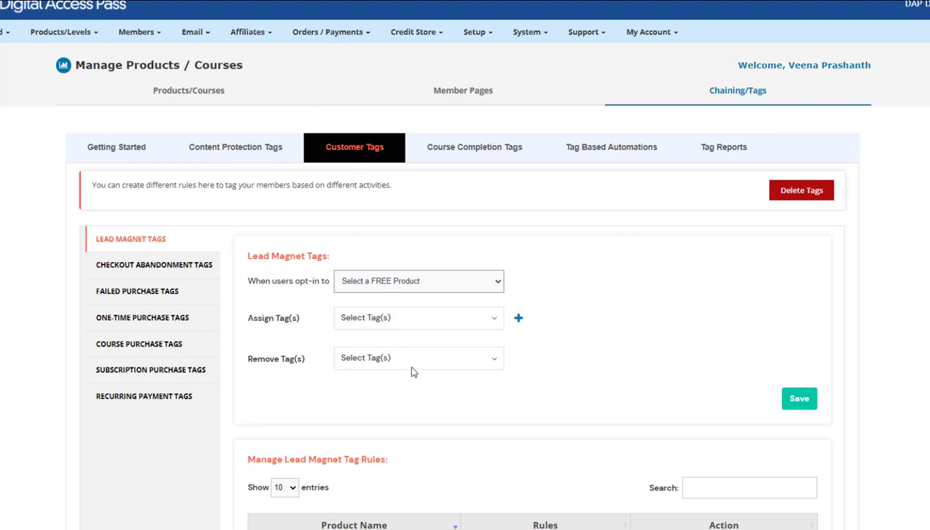
pyautogui.click(177, 294)
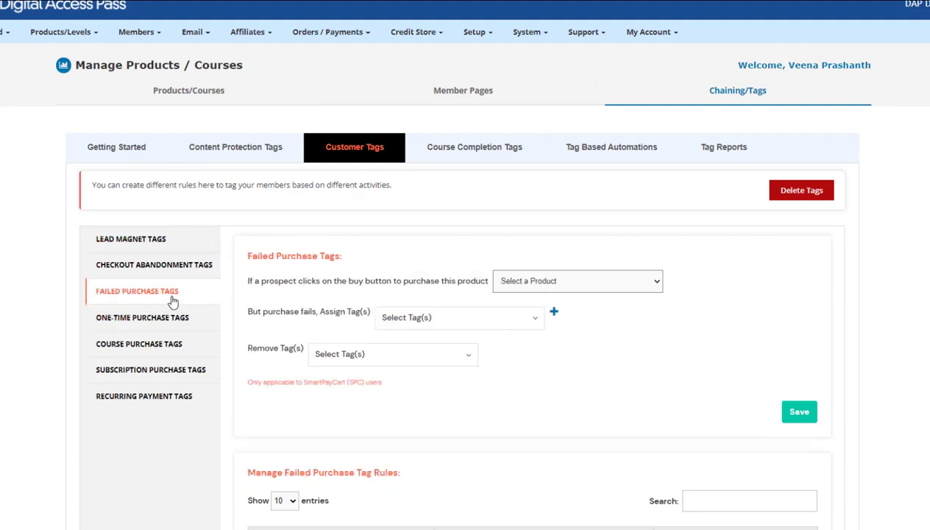
pyautogui.click(158, 266)
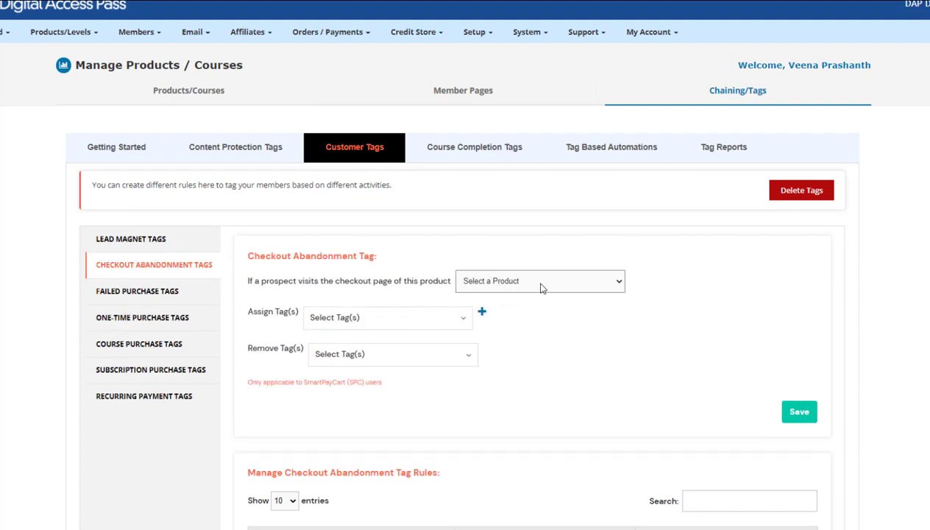
pyautogui.click(136, 345)
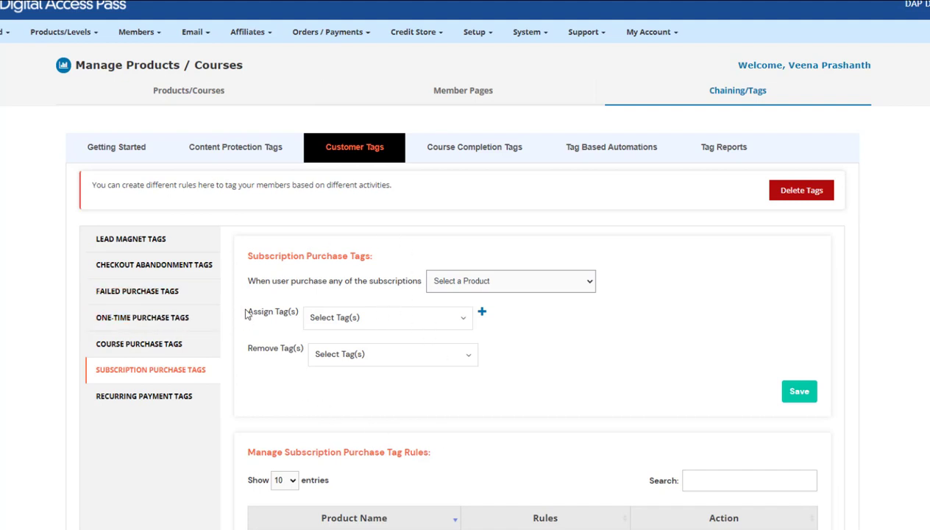
# Examine the subscription purchase, course completion and lesson completion tag rules, and open the tag-based automations
pyautogui.click(460, 283)
pyautogui.click(521, 260)
pyautogui.click(494, 148)
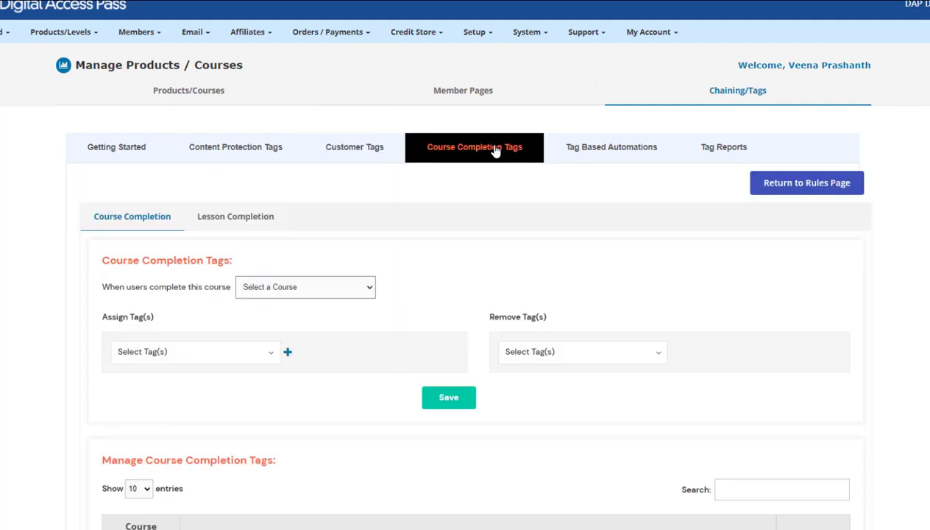
pyautogui.click(240, 217)
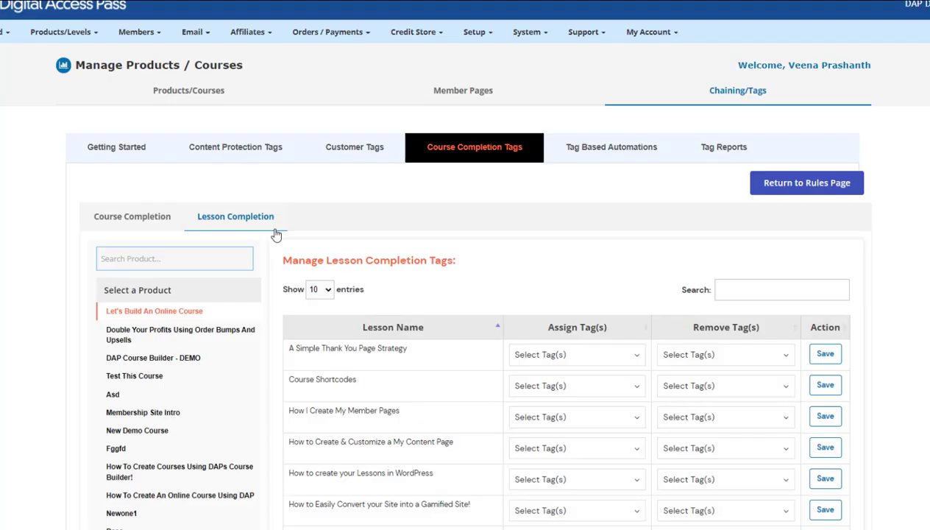
pyautogui.click(623, 161)
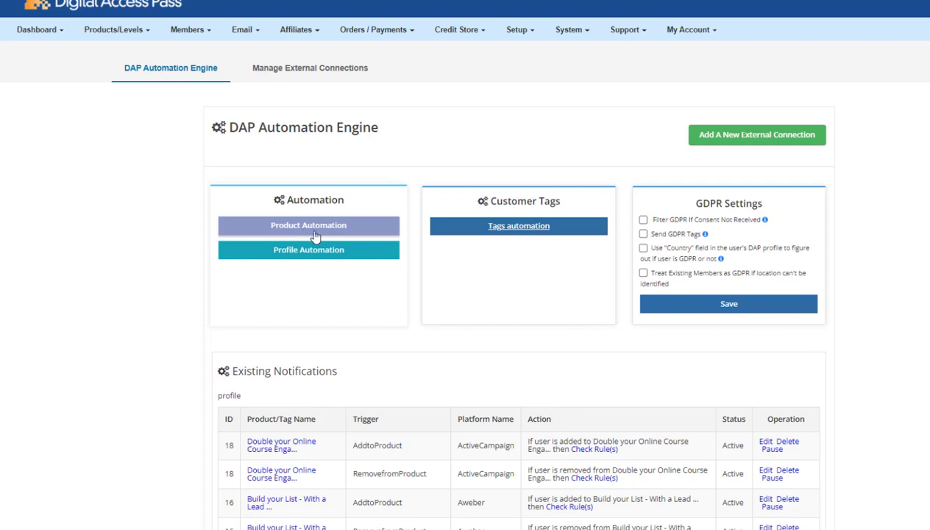
# Start a tag automation for the maiansupport tag
pyautogui.click(519, 226)
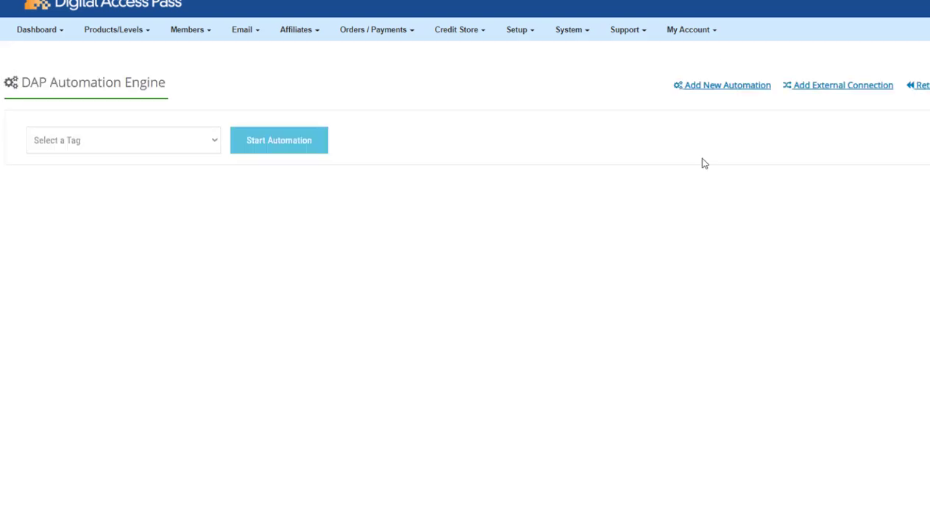
pyautogui.click(205, 139)
pyautogui.click(80, 170)
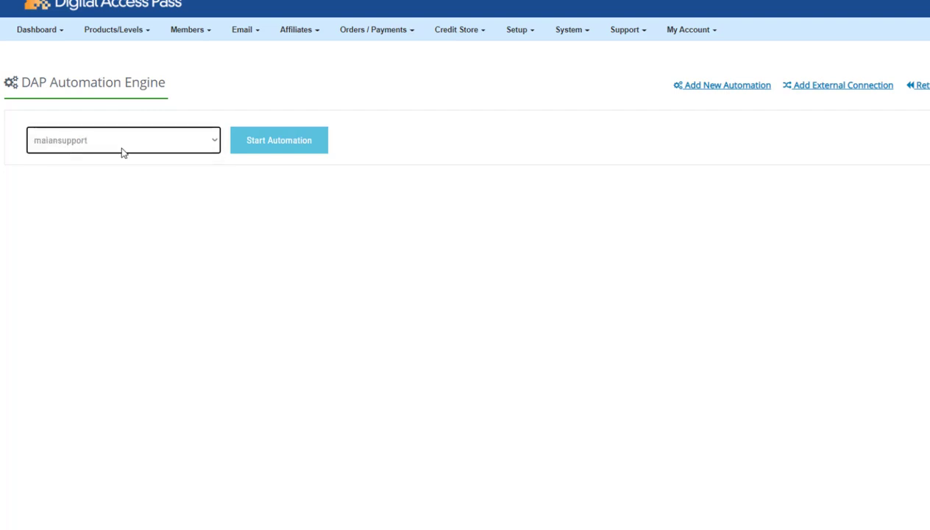
pyautogui.click(323, 140)
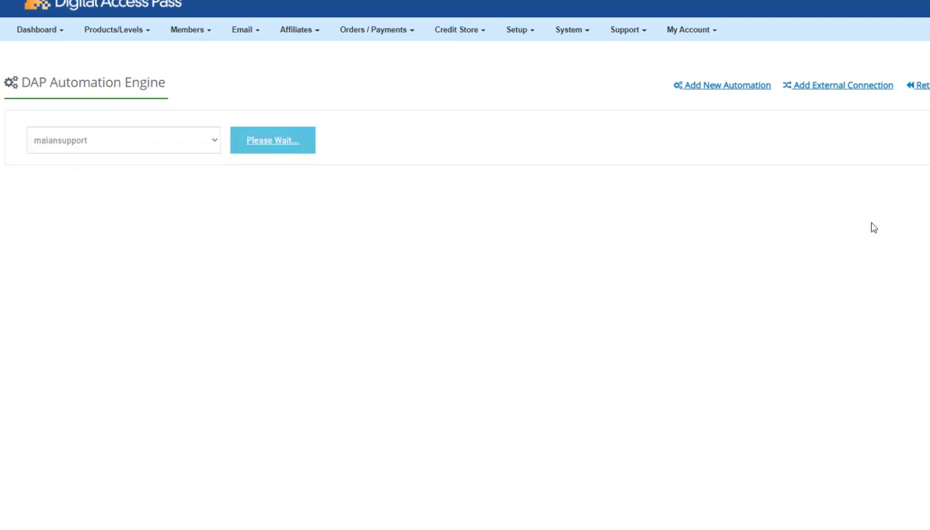
pyautogui.click(487, 356)
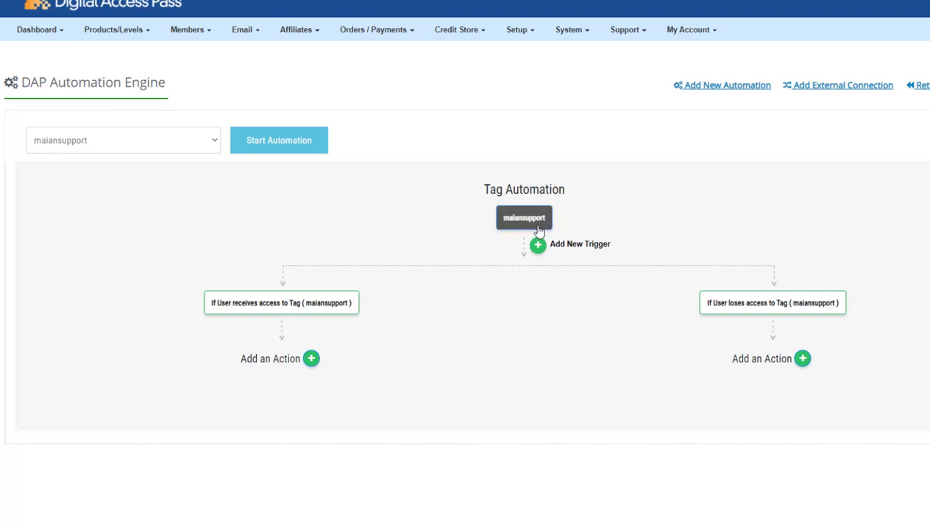
# Try an ActiveCampaign Add to List action under the maiansupport tag's receives-access trigger, and close it without saving
pyautogui.click(310, 359)
pyautogui.click(426, 254)
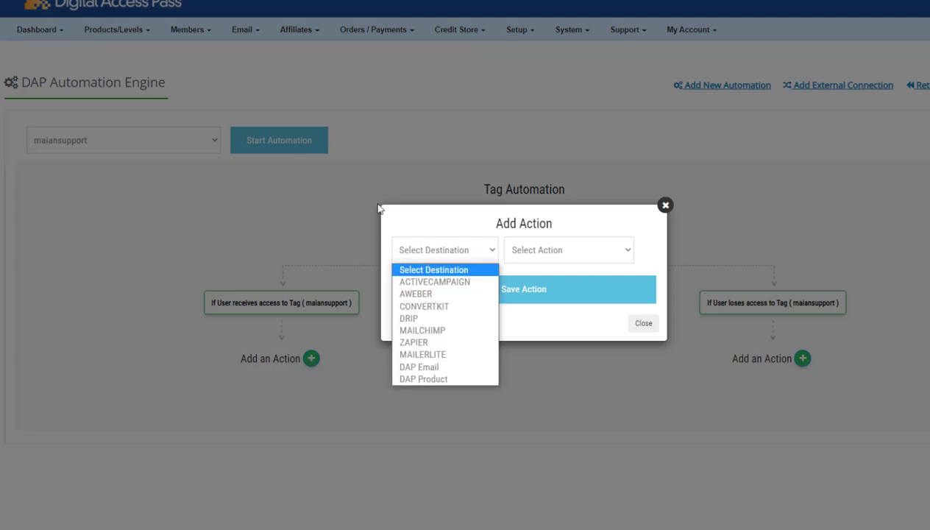
pyautogui.click(430, 282)
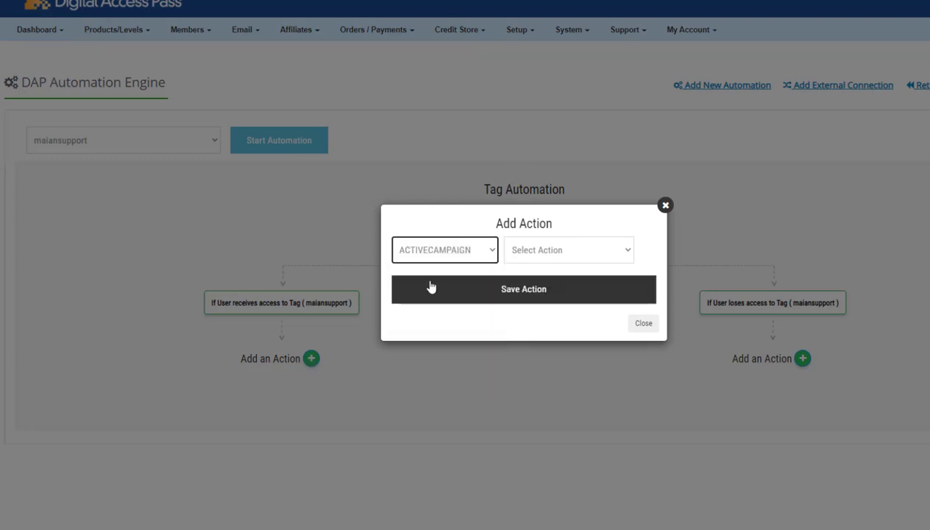
pyautogui.click(535, 263)
pyautogui.click(545, 283)
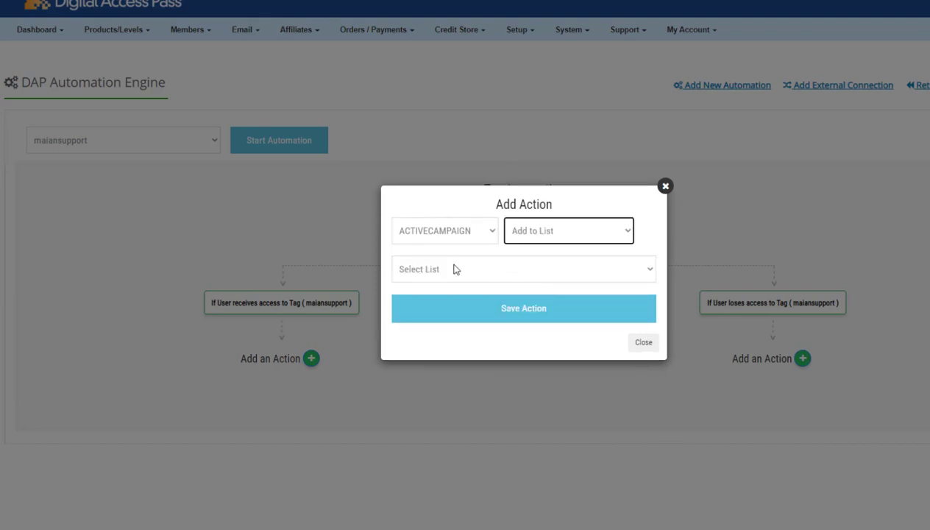
pyautogui.click(665, 186)
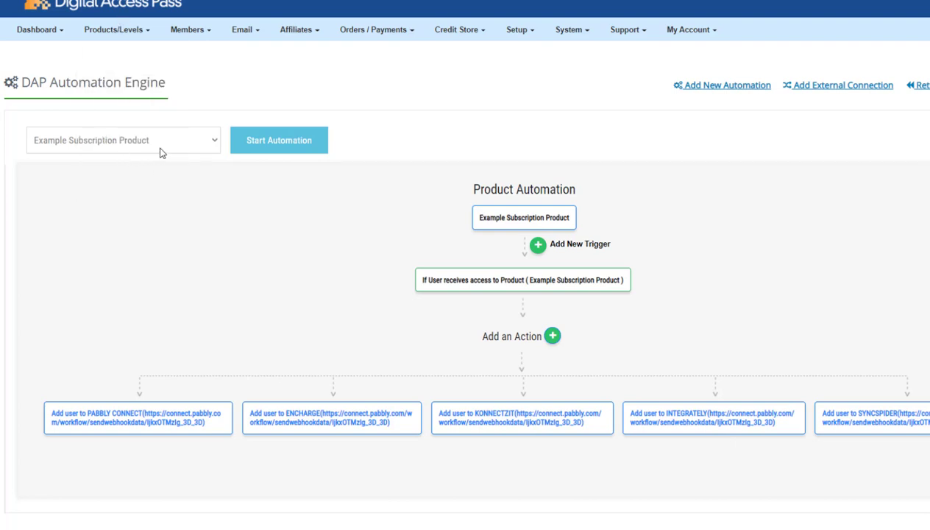
# Configure a DAP action under Example Subscription Product's receives-access trigger that adds the user to the DAP Elite Members product
pyautogui.click(552, 337)
pyautogui.click(454, 250)
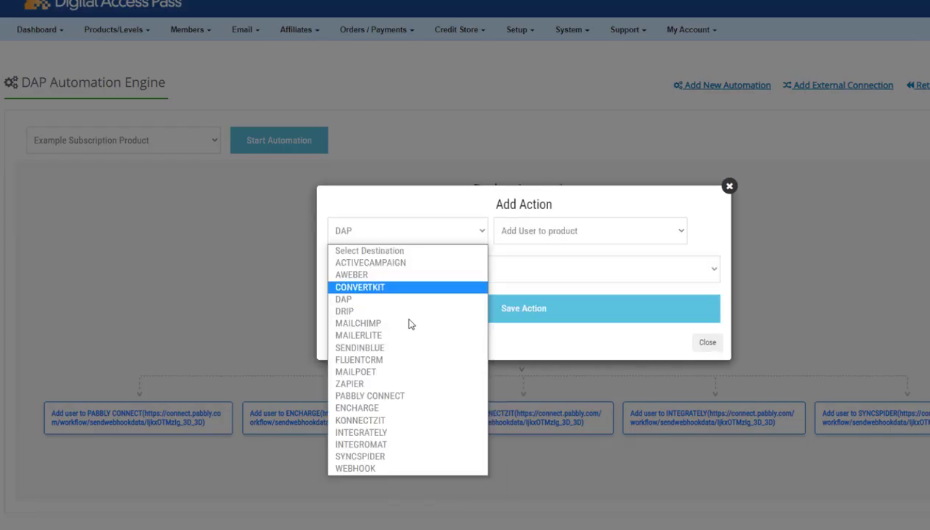
pyautogui.click(350, 300)
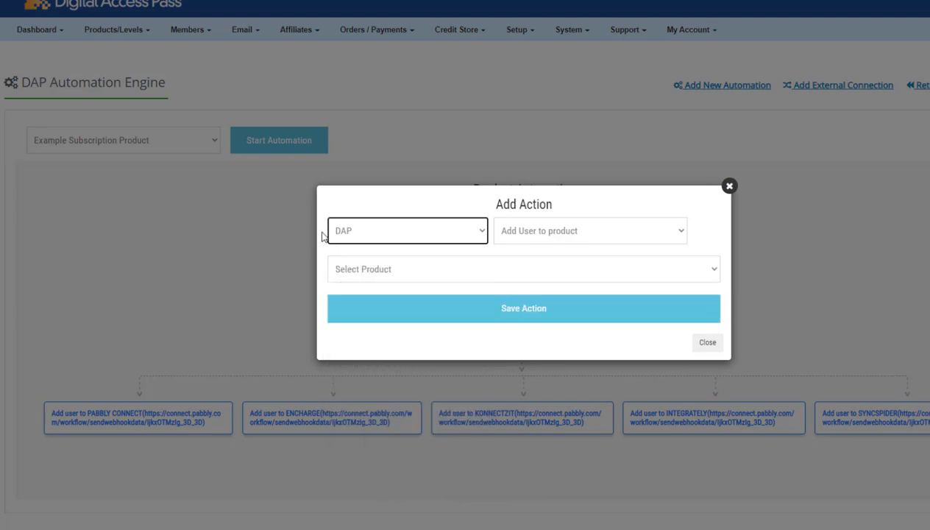
pyautogui.click(539, 231)
pyautogui.click(401, 271)
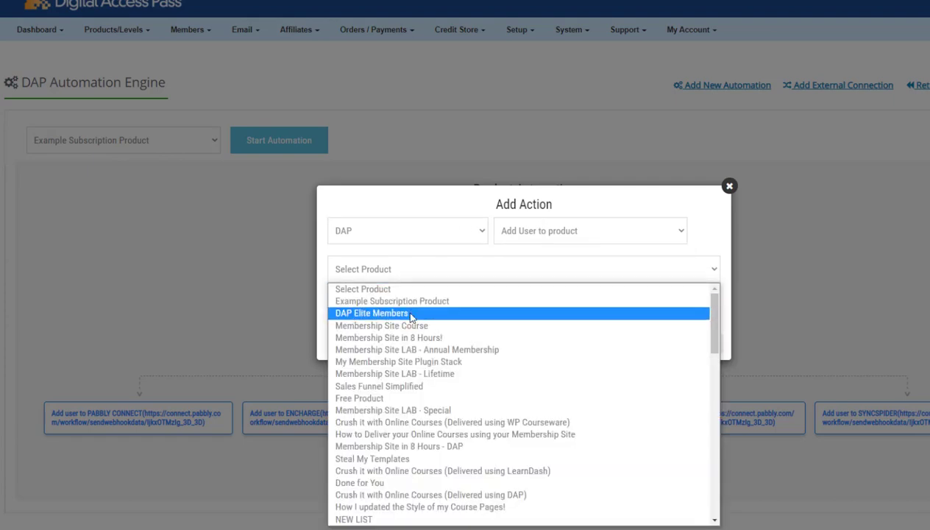
pyautogui.click(412, 313)
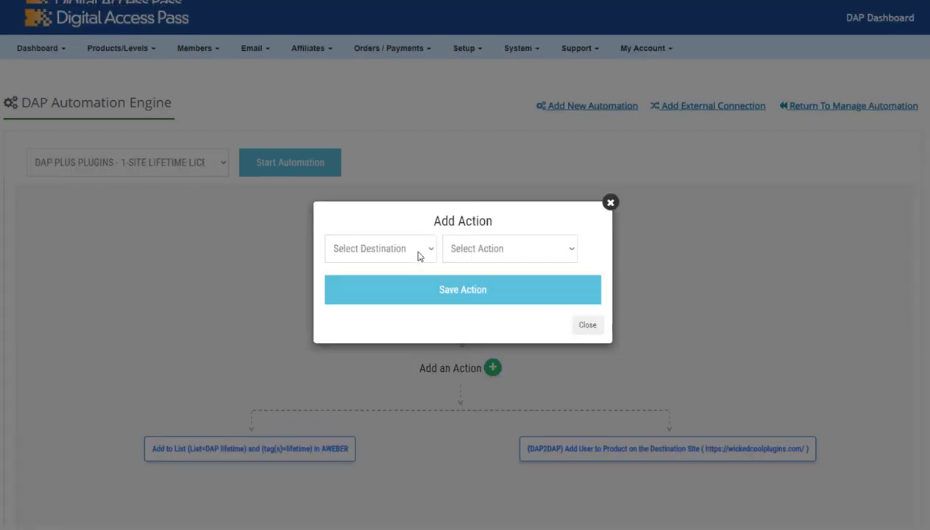
# Save a DAP2DAP action for the 1-site lifetime license product that adds users to Show Sales Proof - 1-Site License on the destination site
pyautogui.click(419, 255)
pyautogui.click(363, 376)
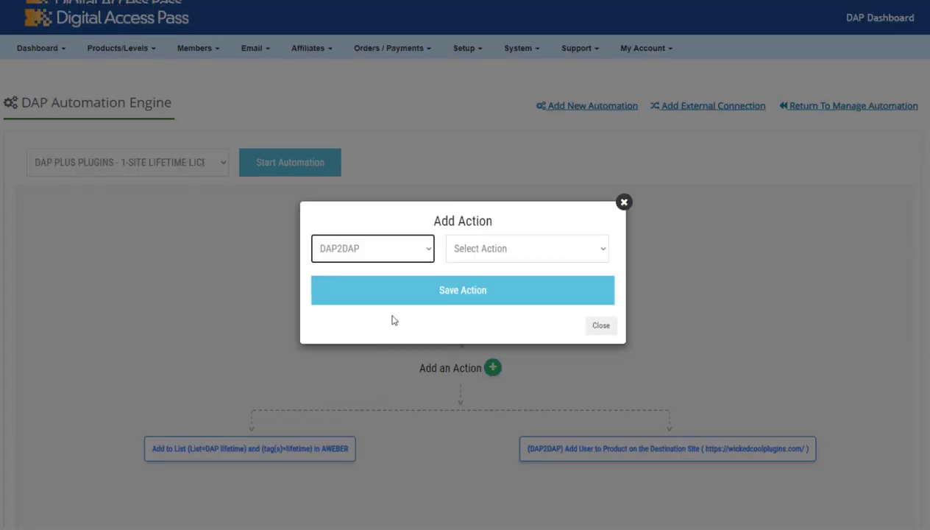
pyautogui.click(446, 249)
pyautogui.click(508, 281)
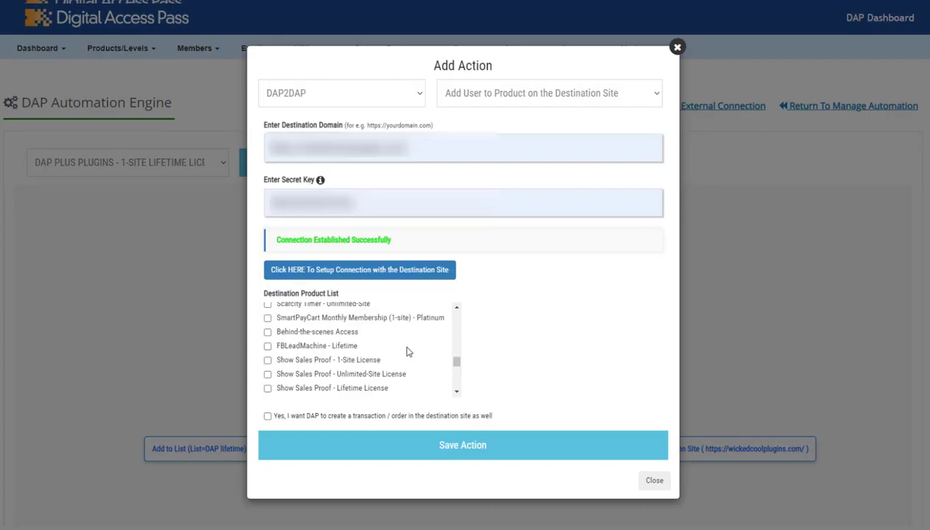
pyautogui.scroll(1, 408, 352)
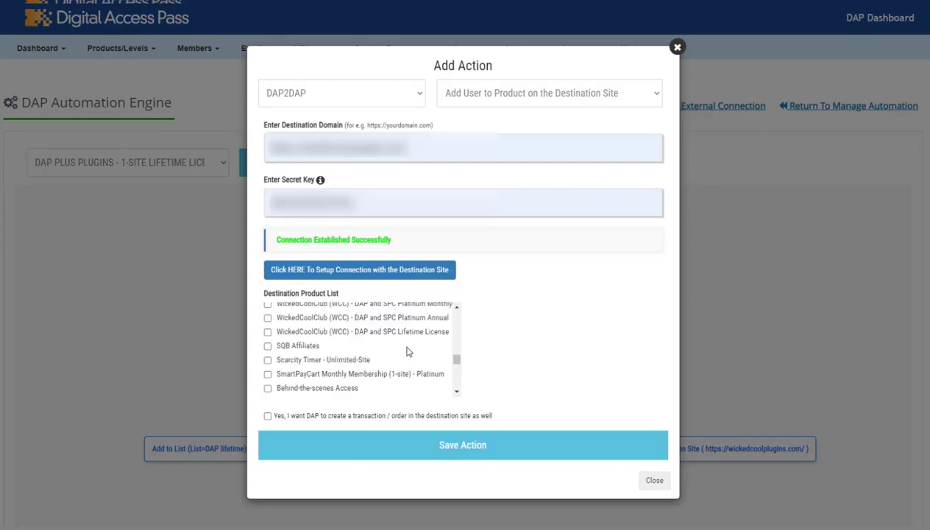
pyautogui.scroll(-1, 409, 351)
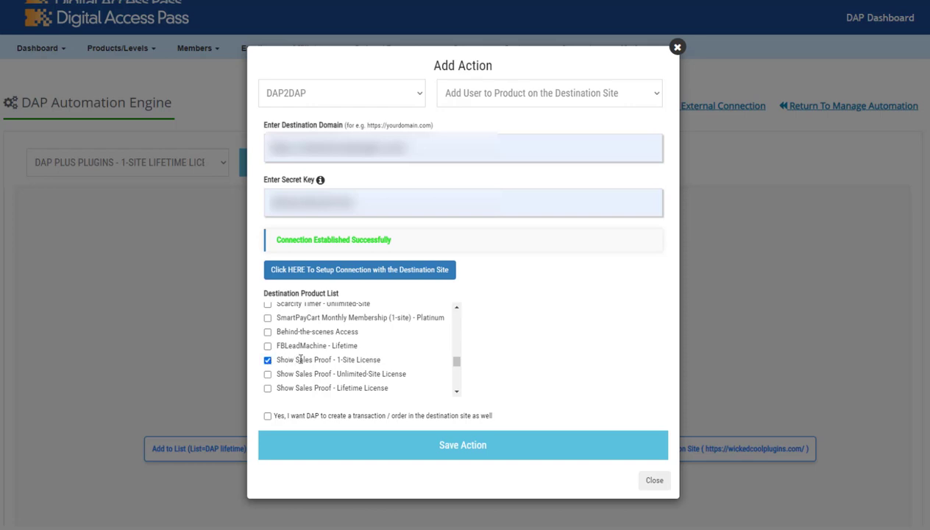
pyautogui.click(464, 446)
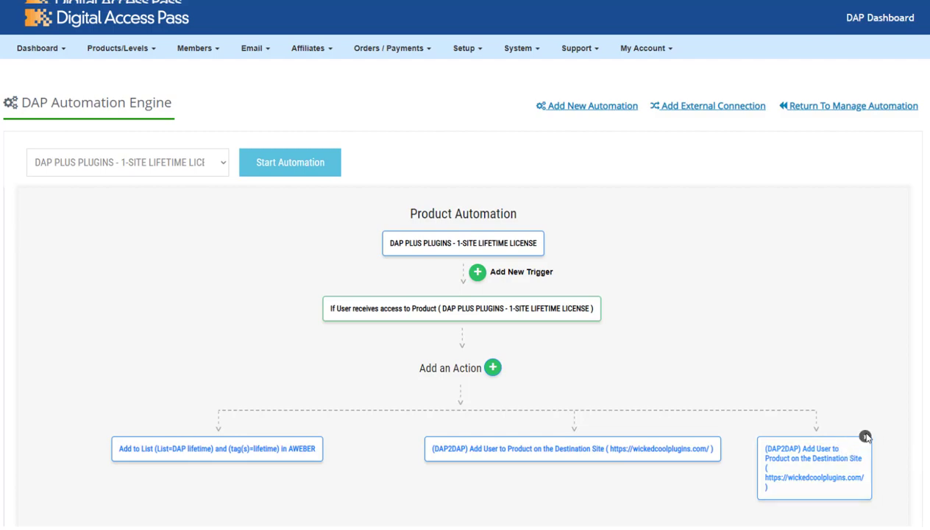
# Delete the newly added DAP2DAP action from the product automation
pyautogui.click(866, 436)
pyautogui.click(444, 321)
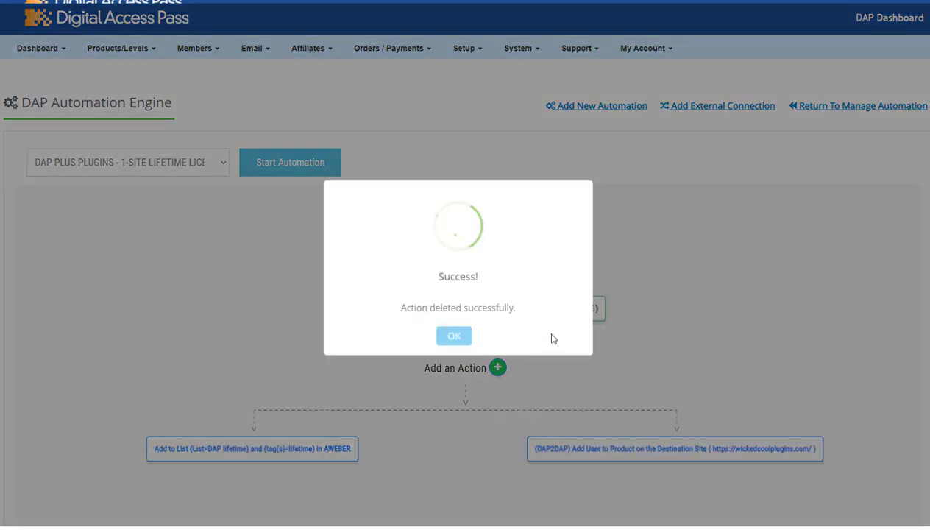
pyautogui.click(452, 337)
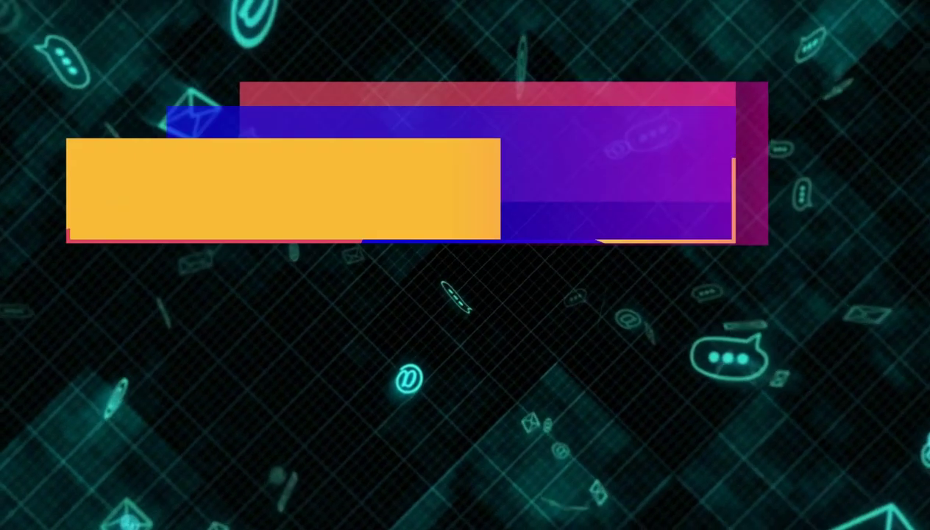